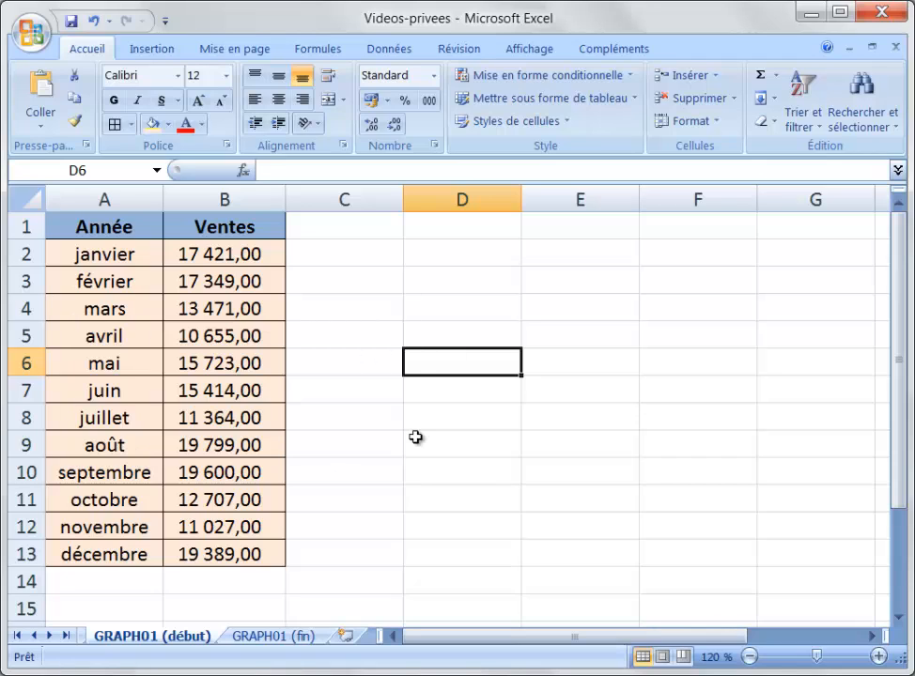
pyautogui.click(26, 281)
pyautogui.click(24, 312)
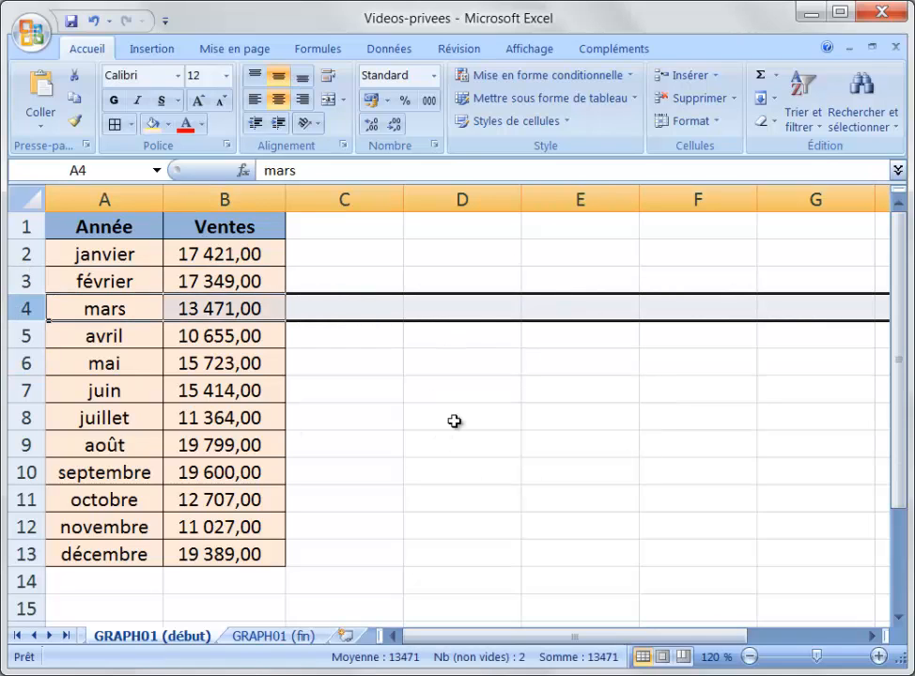
pyautogui.click(496, 382)
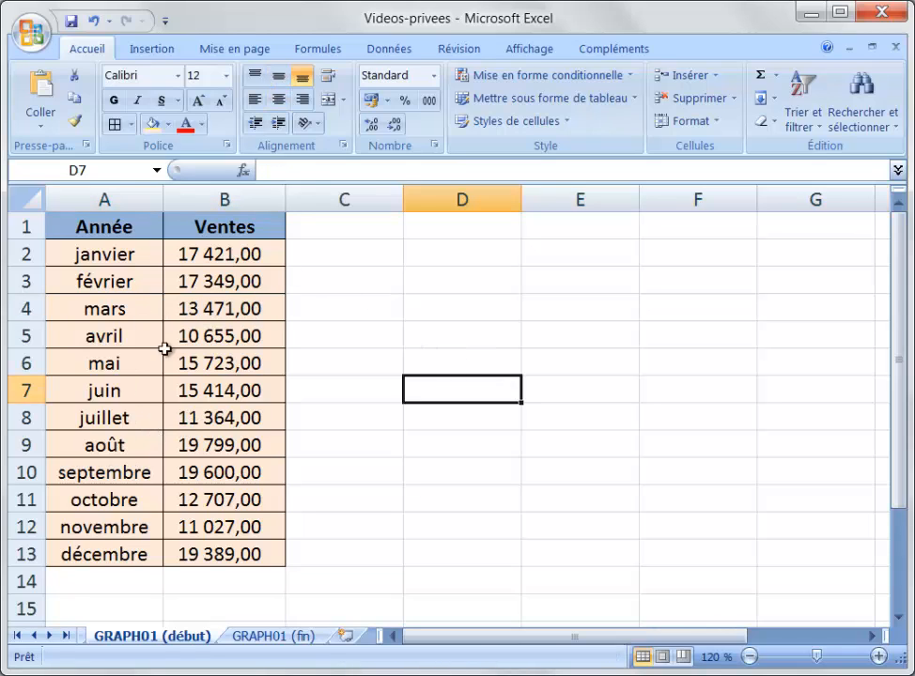
# Insert a clustered 2D column chart from the monthly sales table.
pyautogui.click(200, 363)
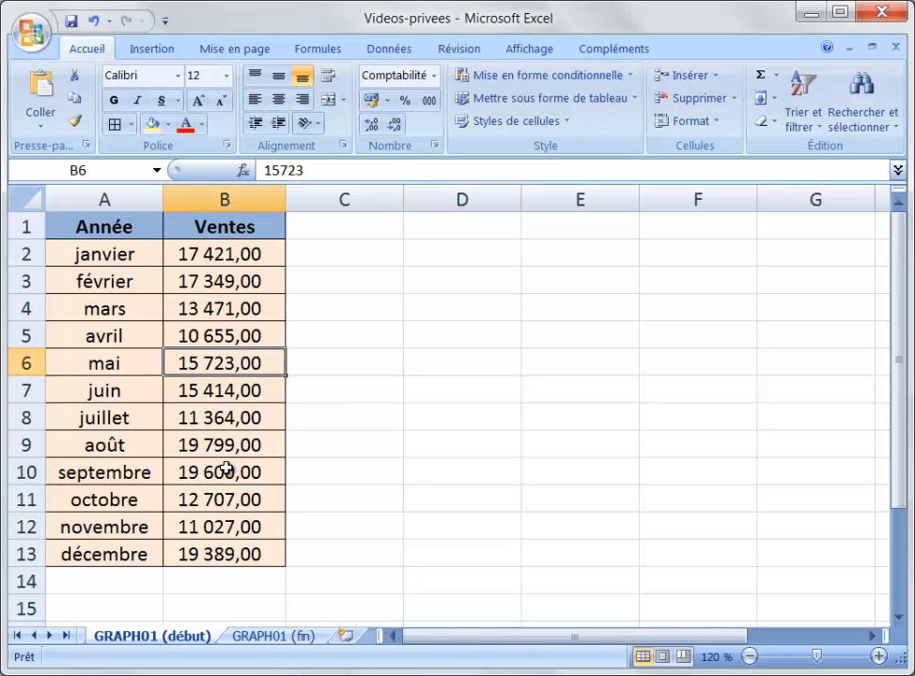
pyautogui.click(171, 54)
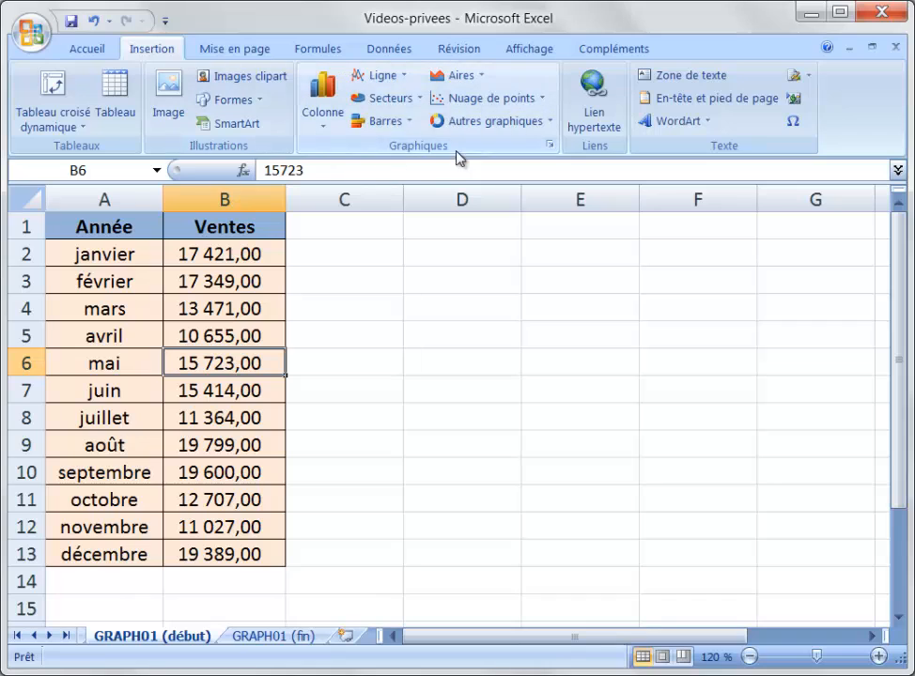
pyautogui.click(326, 126)
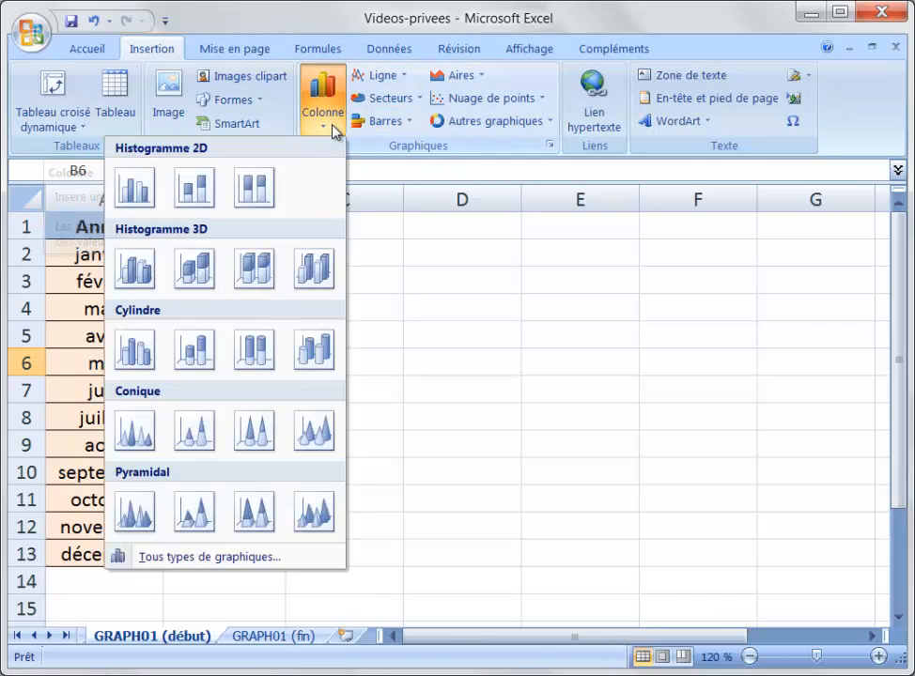
pyautogui.click(136, 194)
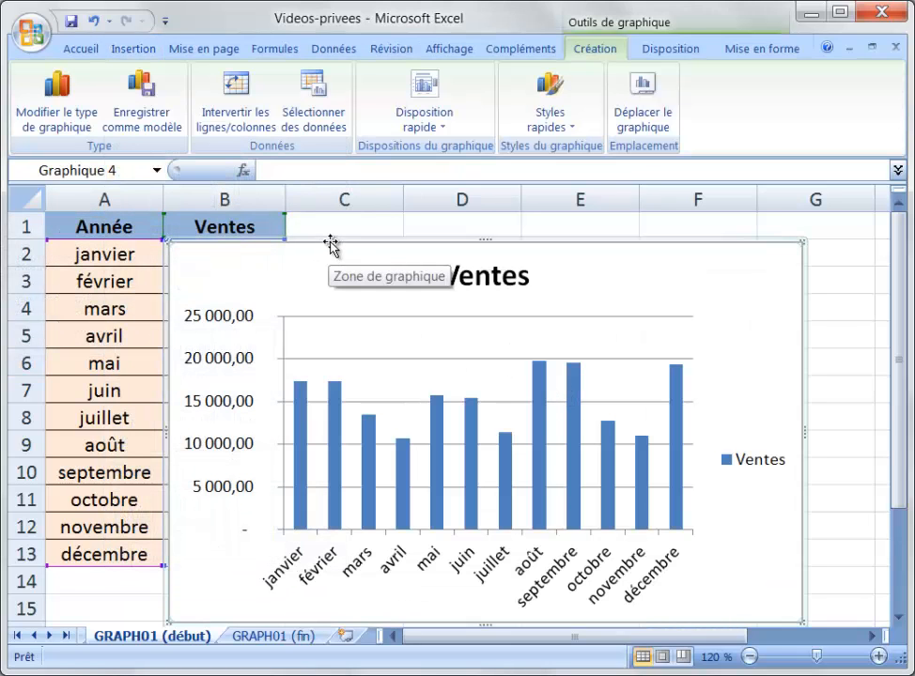
# Try moving the chart to different positions over the sales table, undoing one of the moves.
pyautogui.moveTo(331, 242); pyautogui.dragTo(333, 235)
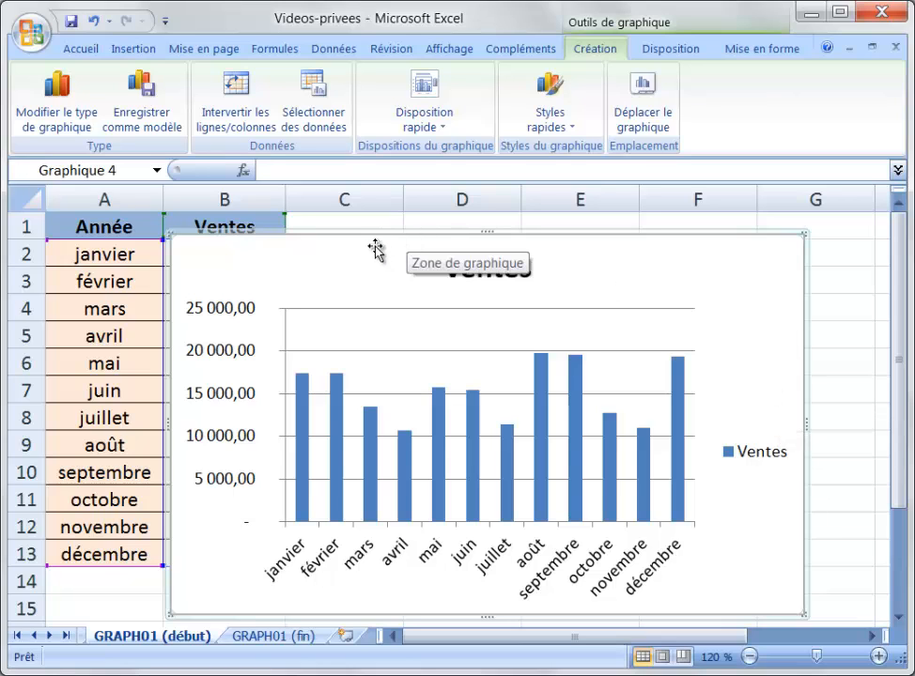
pyautogui.moveTo(385, 247); pyautogui.dragTo(428, 248)
pyautogui.hotkey('ctrl', 'z')
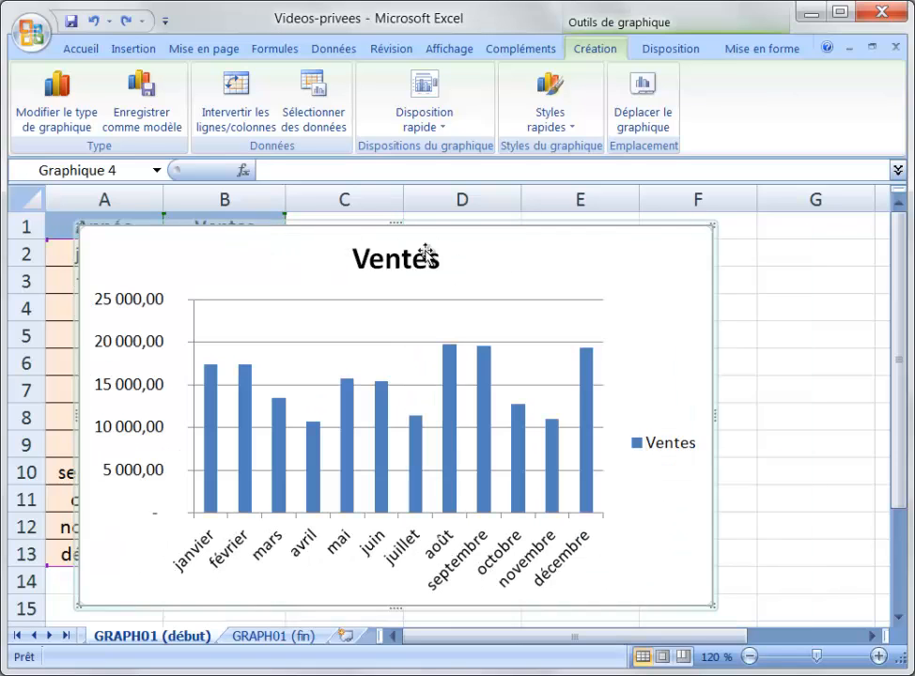
pyautogui.moveTo(679, 246); pyautogui.dragTo(748, 256)
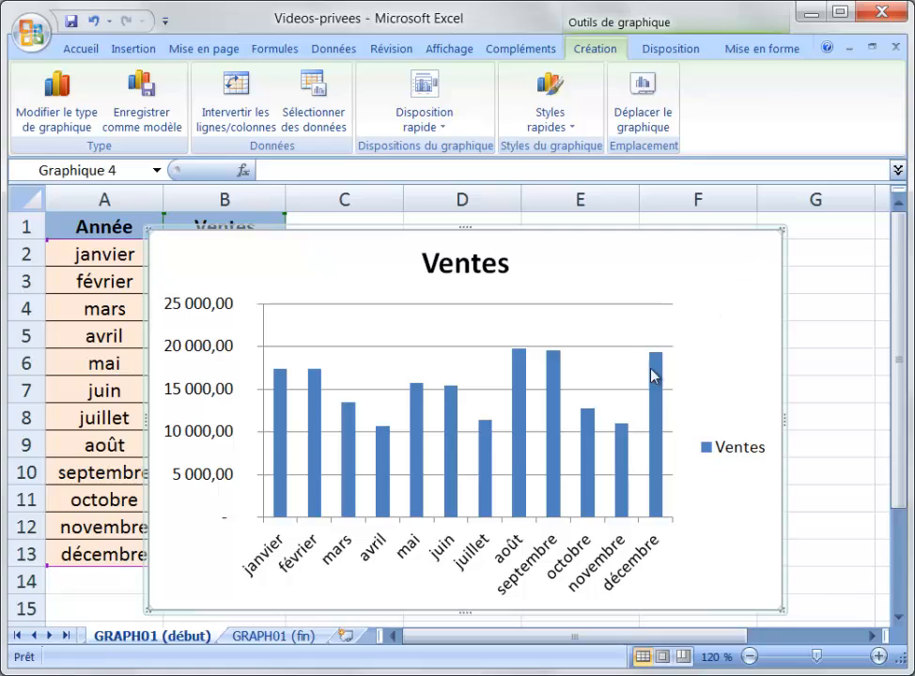
# Delete the chart's legend and move the chart beside the table, clear of the Ventes column.
pyautogui.click(735, 461)
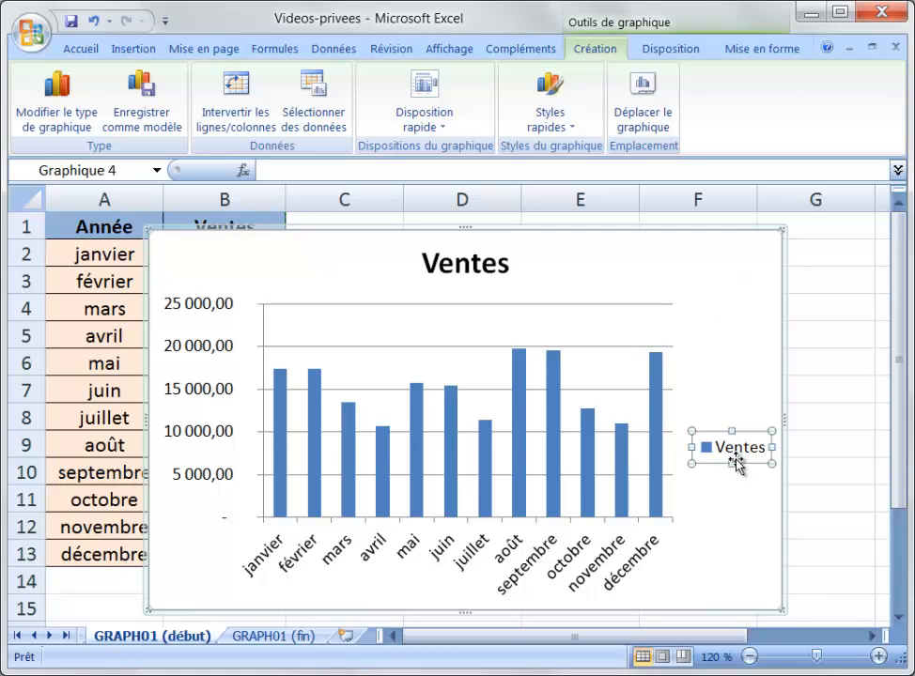
pyautogui.press('Delete')
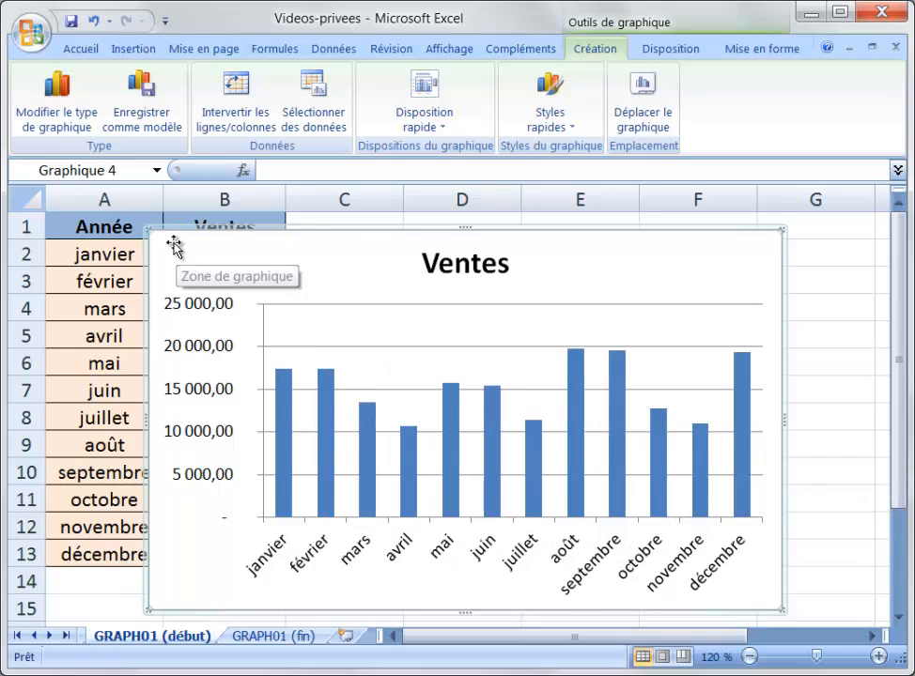
pyautogui.moveTo(176, 243); pyautogui.dragTo(329, 241)
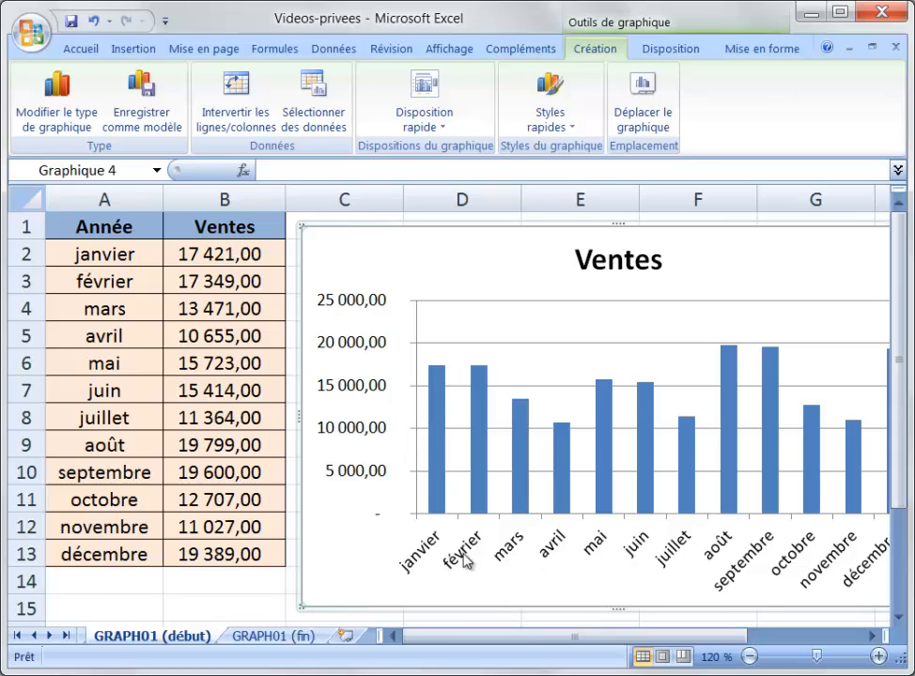
# Hide rows 3 and 4, the février and mars sales.
pyautogui.click(26, 280)
pyautogui.moveTo(26, 280); pyautogui.dragTo(27, 316)
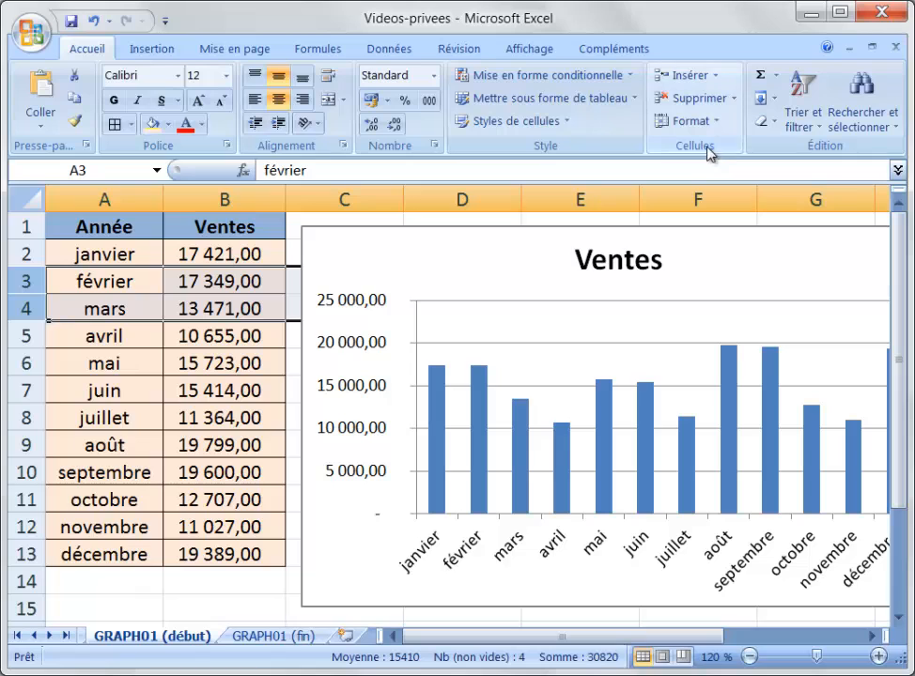
pyautogui.click(723, 122)
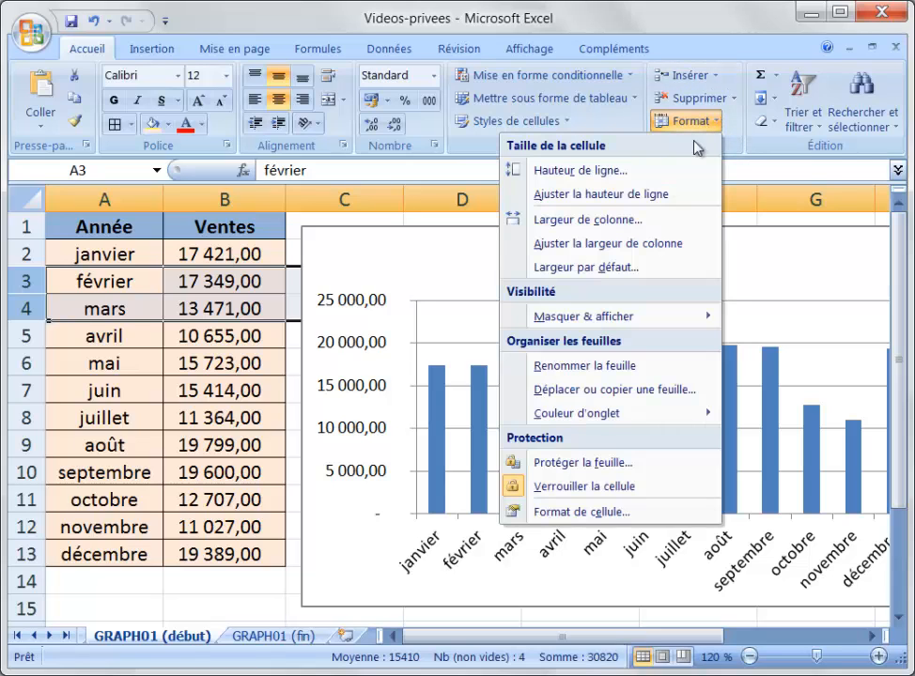
pyautogui.moveTo(648, 317)
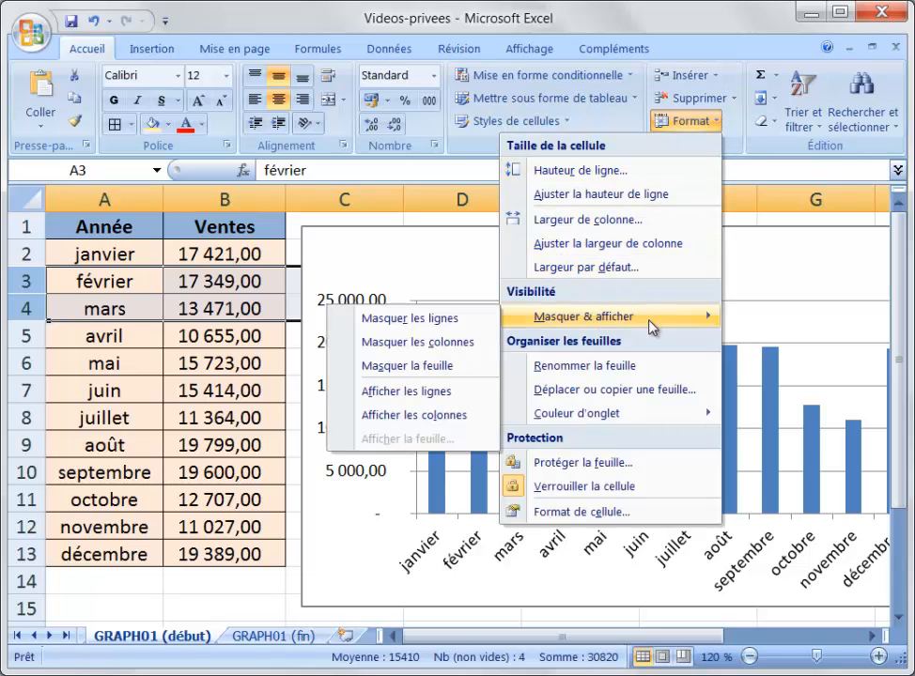
pyautogui.click(456, 326)
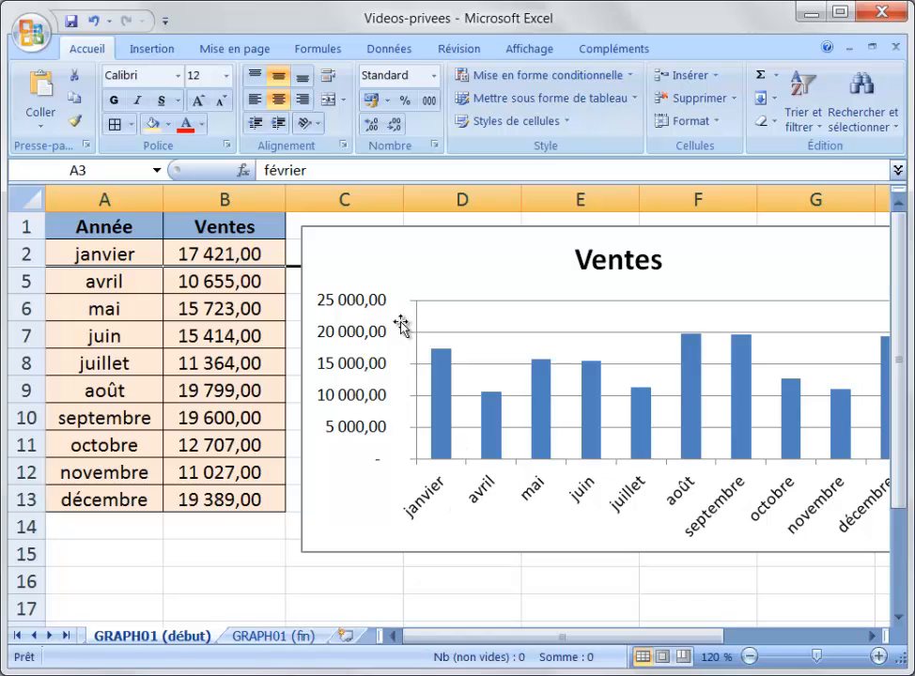
# Move the chart over the Ventes column, then back beside the table into column C.
pyautogui.click(326, 240)
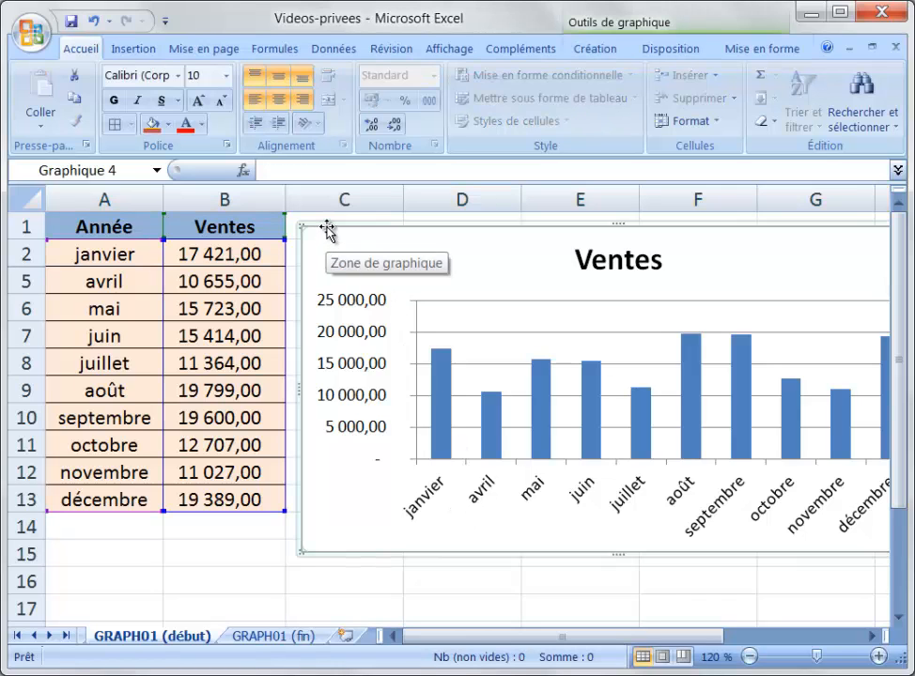
pyautogui.moveTo(326, 230); pyautogui.dragTo(174, 253)
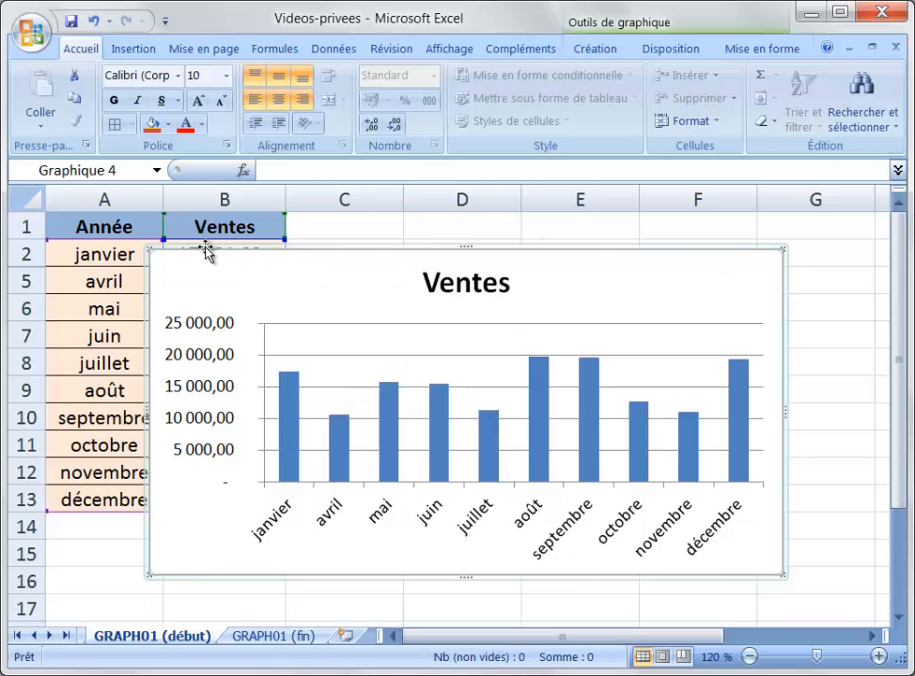
pyautogui.moveTo(206, 252); pyautogui.dragTo(424, 241)
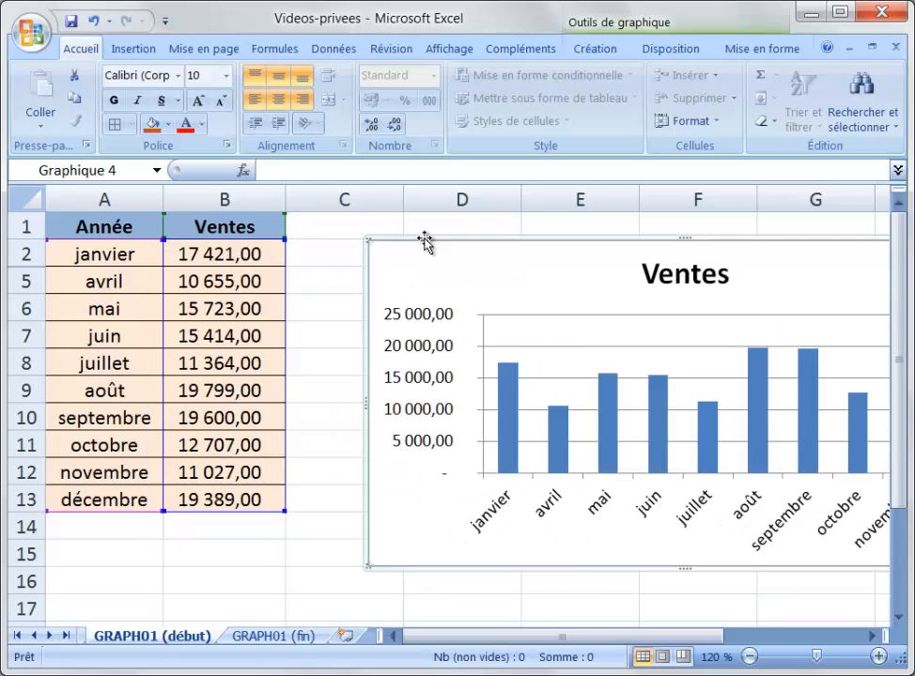
# Hide rows 8 and 9, juillet and août, and move the chart over the Ventes column.
pyautogui.click(123, 373)
pyautogui.moveTo(28, 362); pyautogui.dragTo(36, 400)
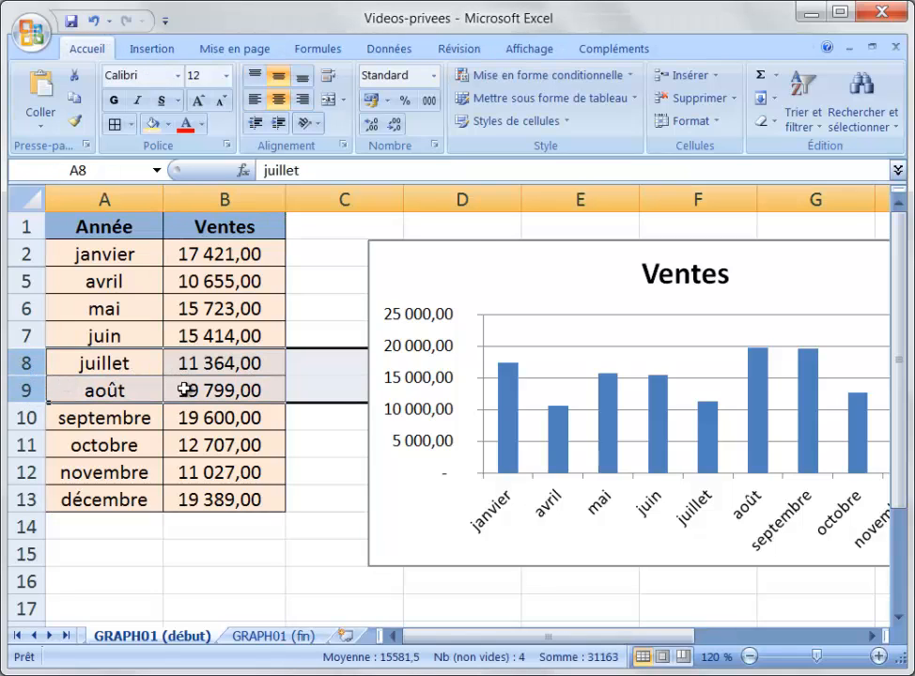
pyautogui.click(716, 124)
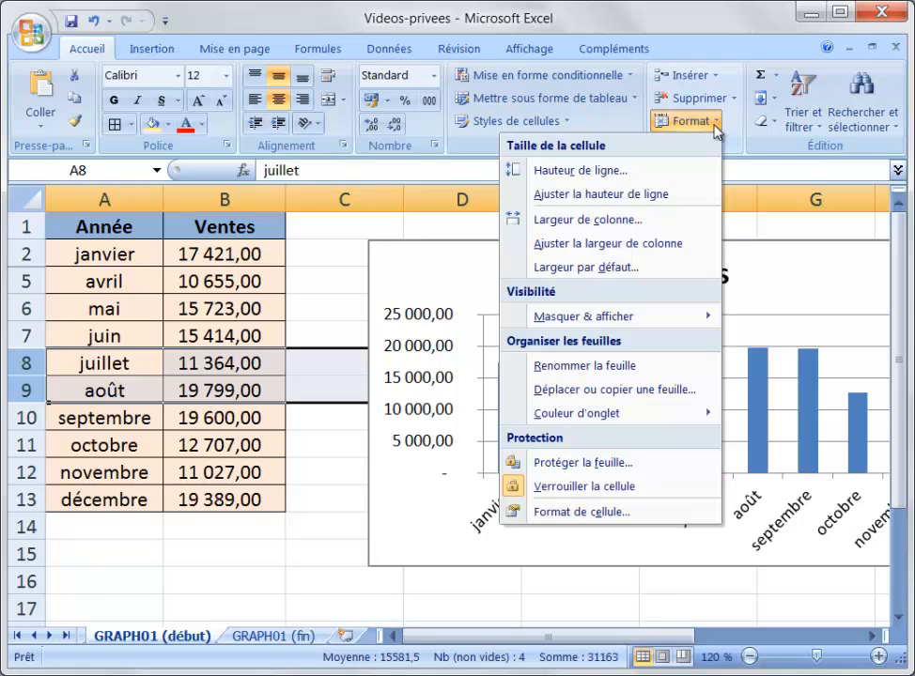
pyautogui.moveTo(631, 322)
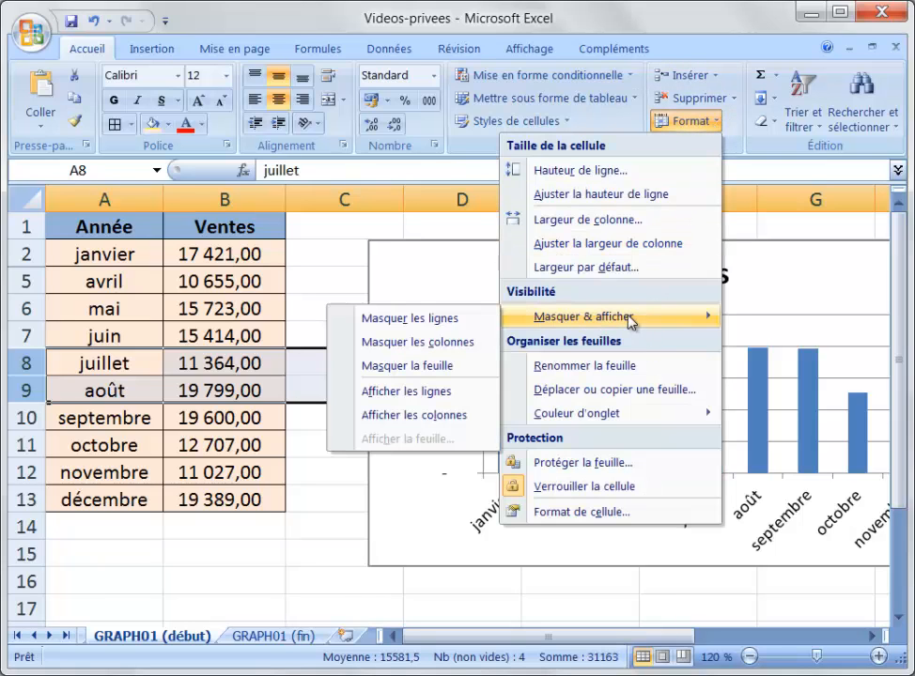
pyautogui.click(425, 321)
pyautogui.click(386, 498)
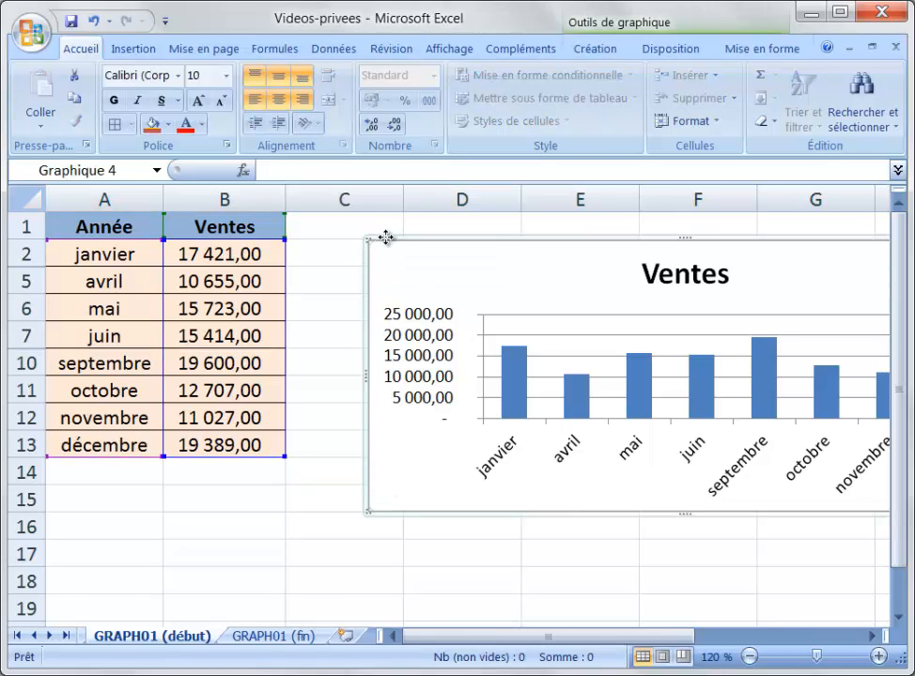
pyautogui.moveTo(385, 237); pyautogui.dragTo(172, 237)
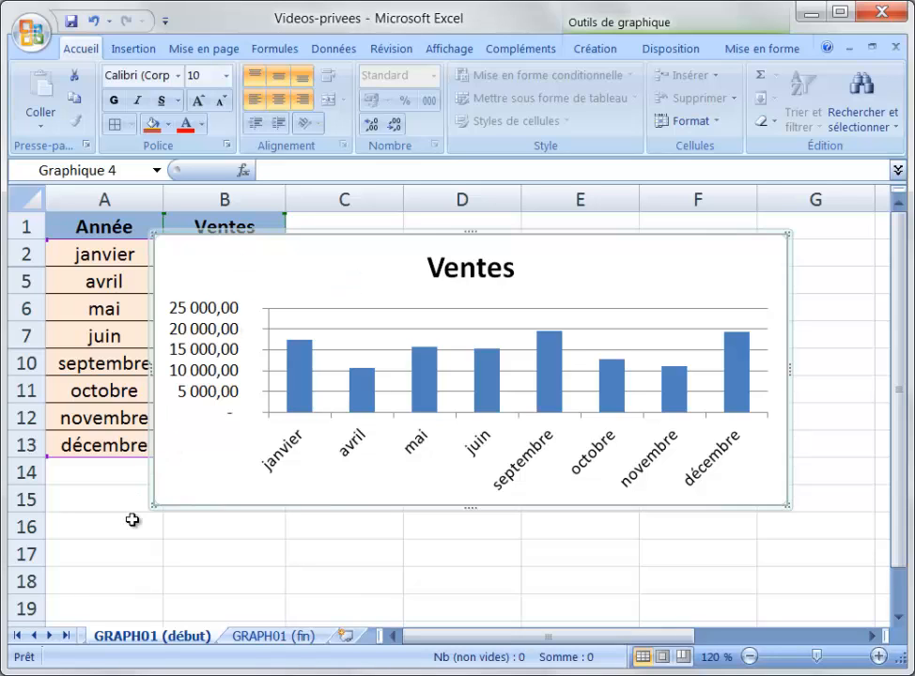
# Undo the chart moves and both row hidings, back to the full twelve-month table.
pyautogui.hotkey('ctrl', 'z')
pyautogui.hotkey('ctrl', 'z')
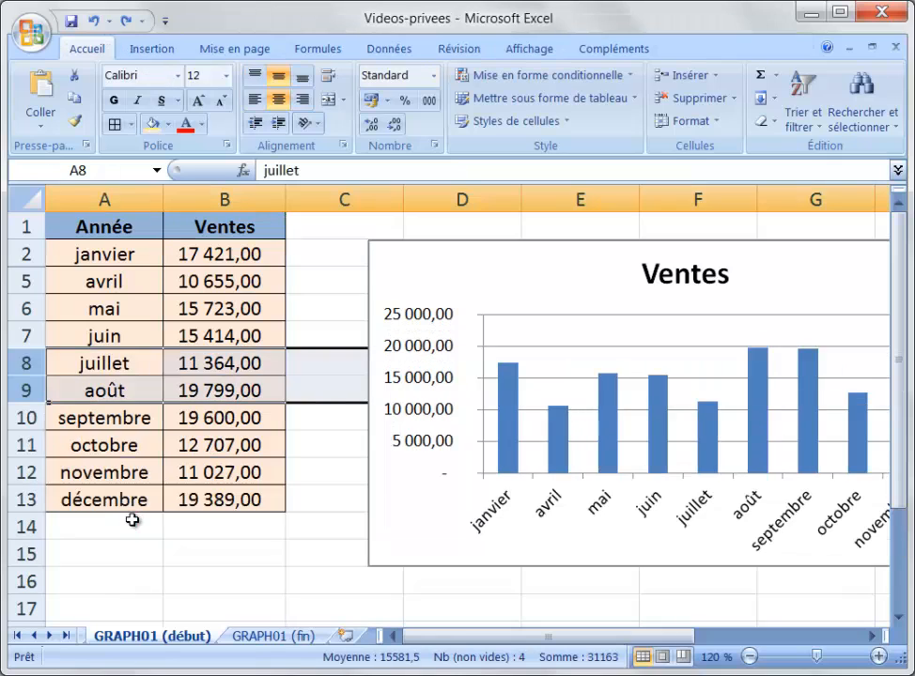
pyautogui.hotkey('ctrl', 'z')
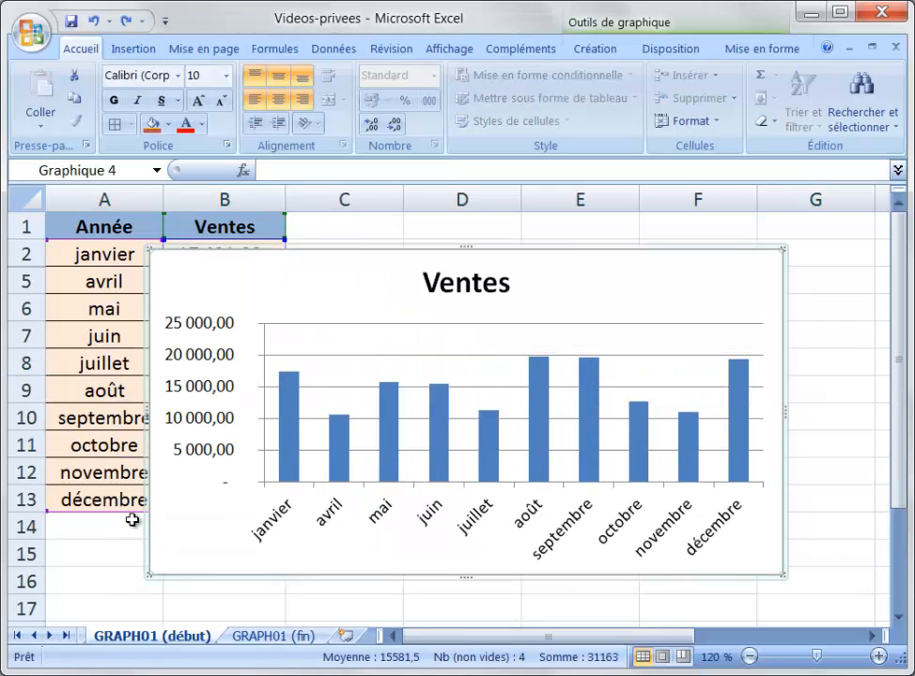
pyautogui.hotkey('ctrl', 'z')
pyautogui.hotkey('ctrl', 'z')
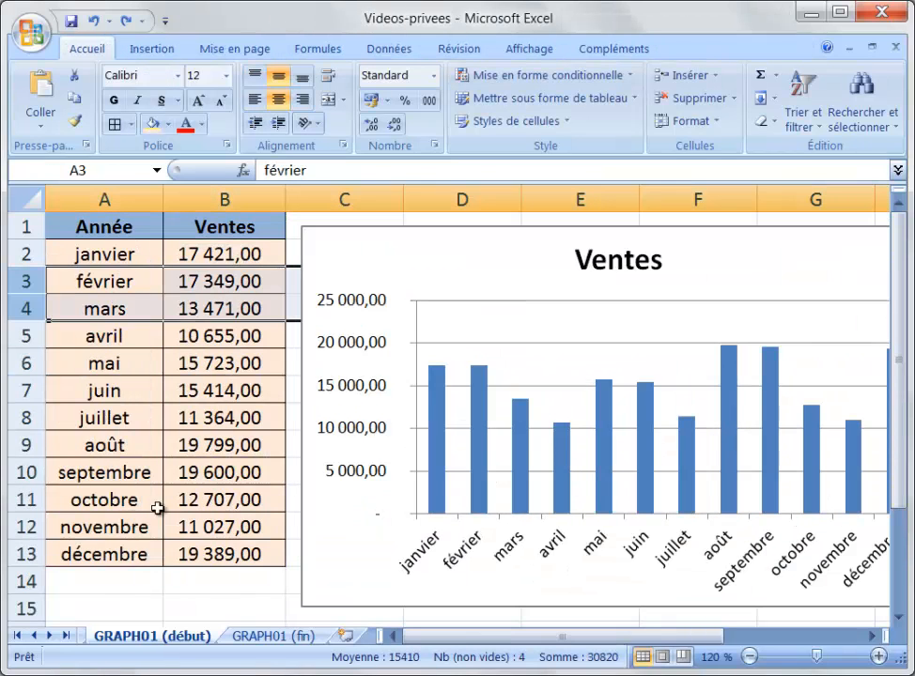
pyautogui.click(295, 279)
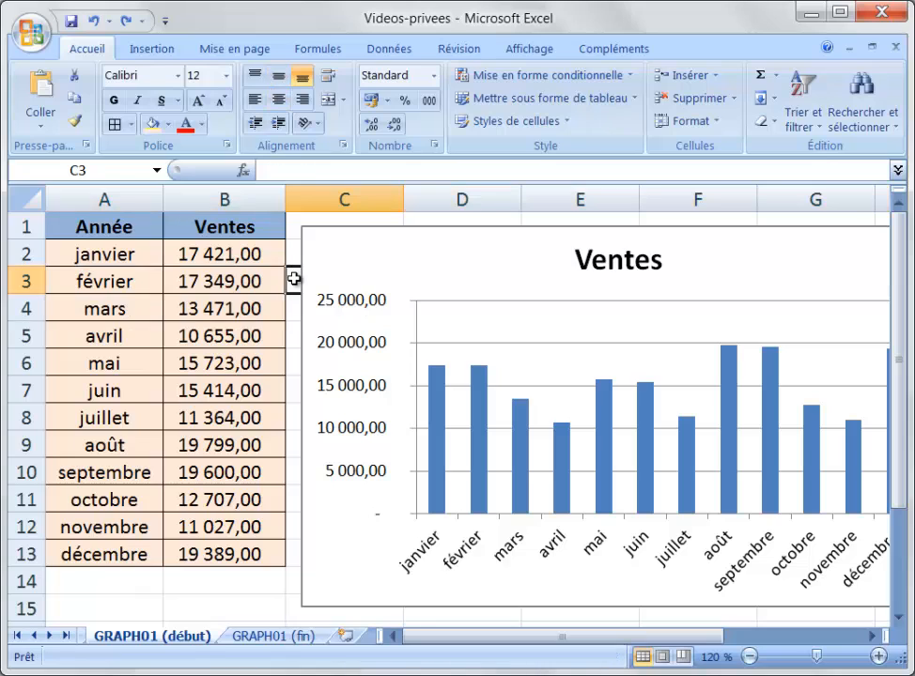
# Set the chart's object positioning to "Ne pas déplacer ou dimensionner avec les cellules".
pyautogui.click(357, 230)
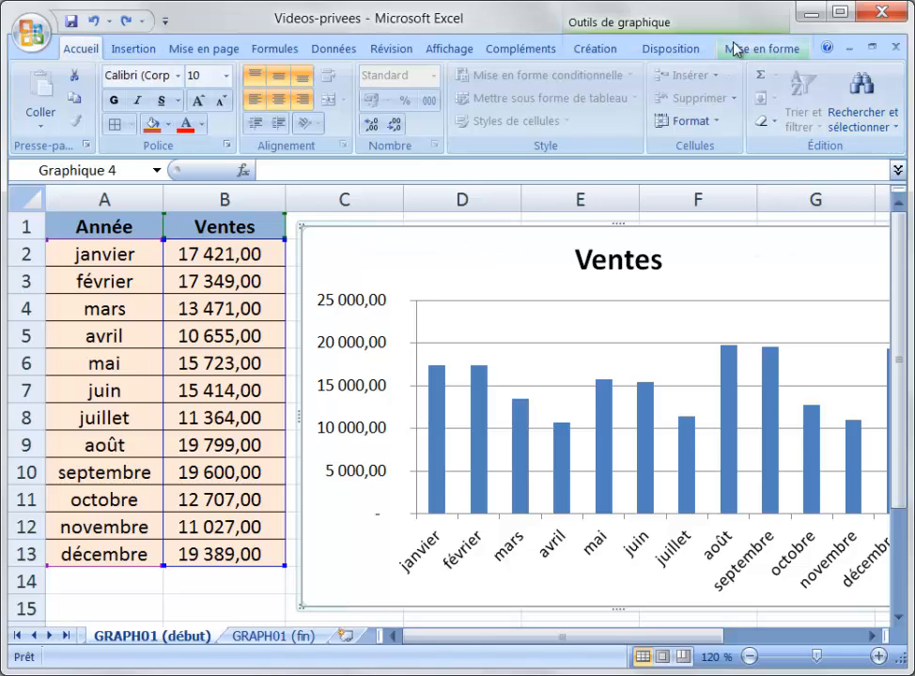
pyautogui.click(785, 50)
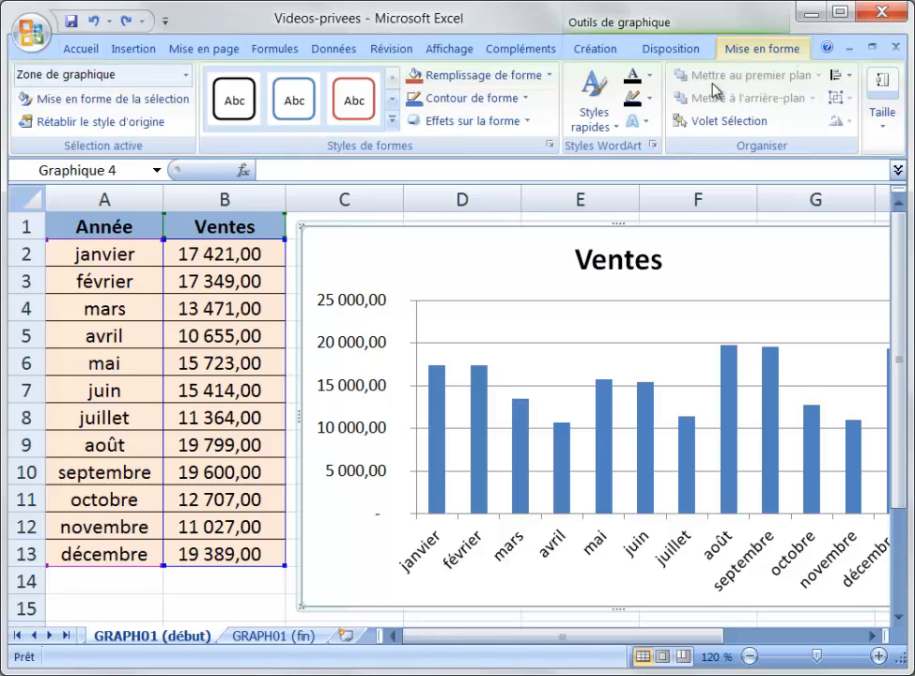
pyautogui.click(888, 132)
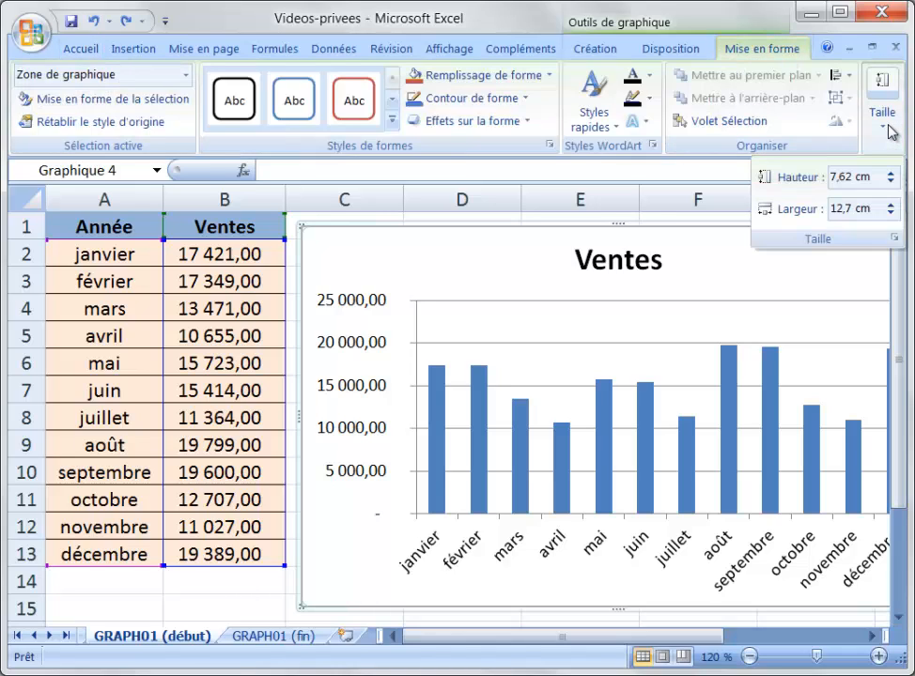
pyautogui.click(895, 241)
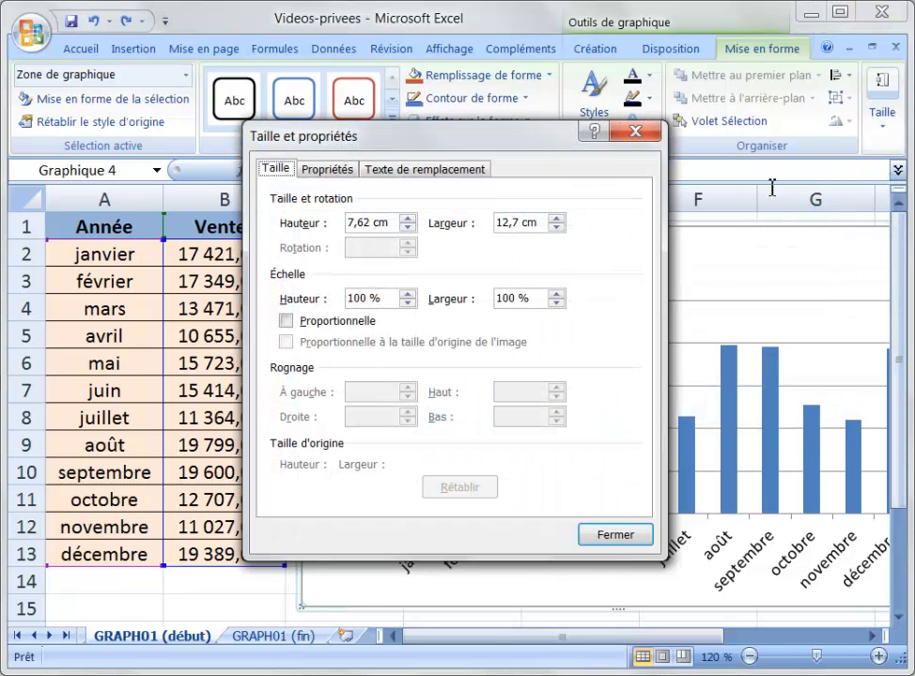
pyautogui.click(329, 171)
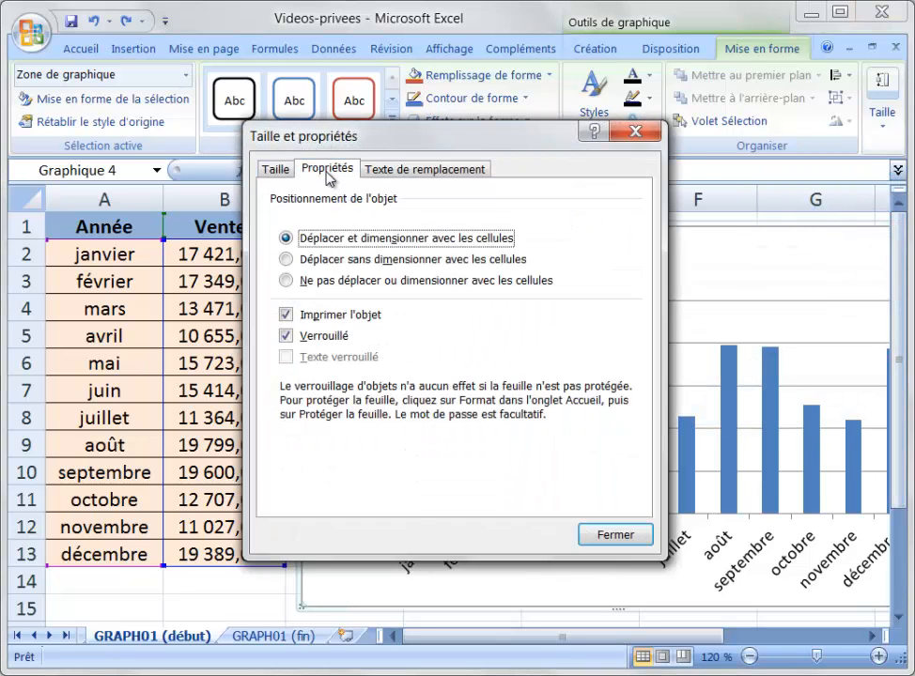
pyautogui.click(285, 281)
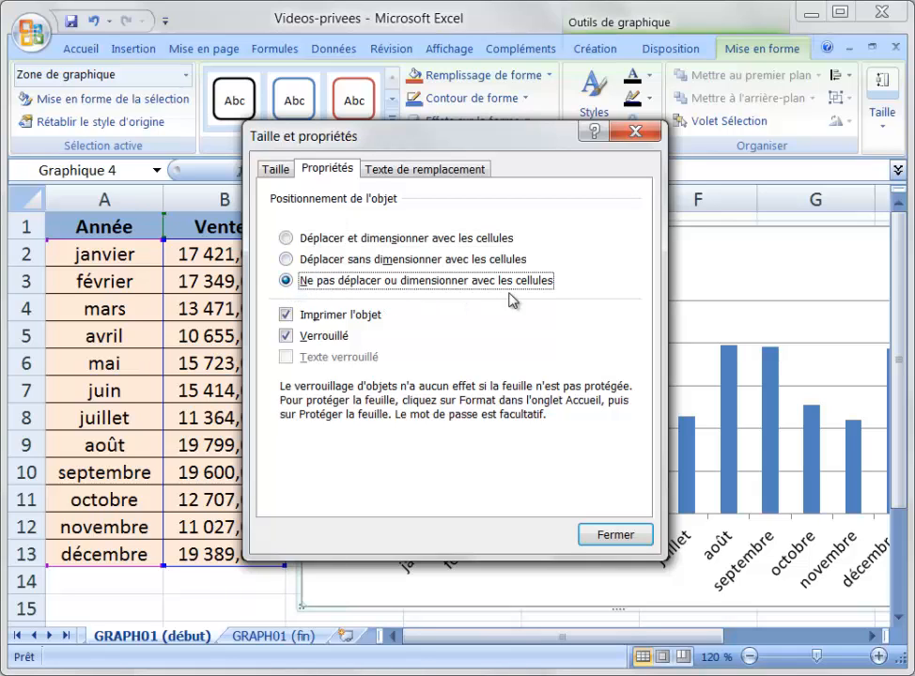
pyautogui.click(620, 541)
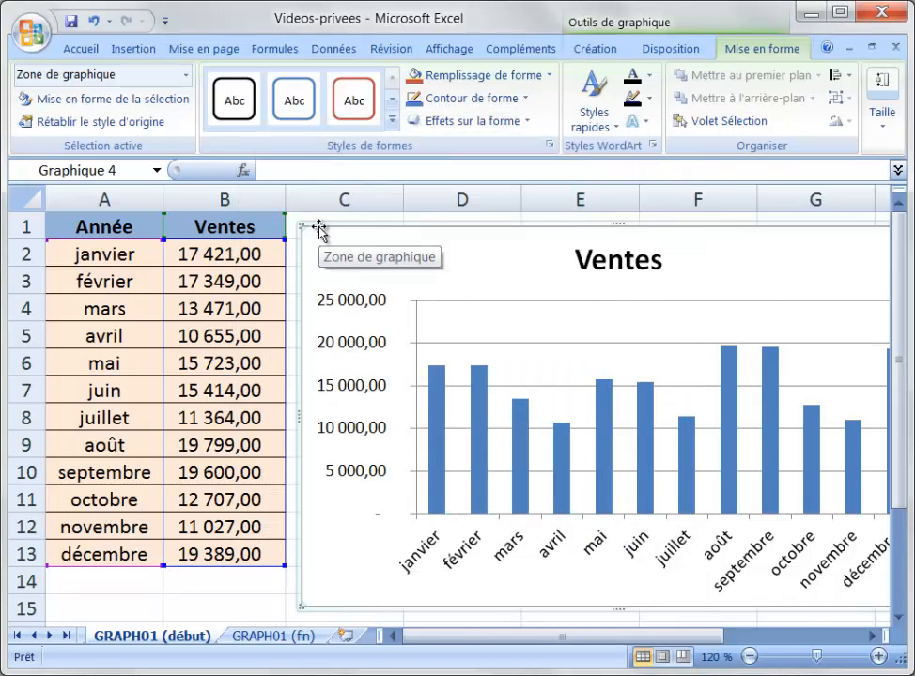
# Nudge the chart slightly farther from the table within column C, and hide rows 3 and 4, février and mars.
pyautogui.moveTo(318, 229); pyautogui.dragTo(328, 226)
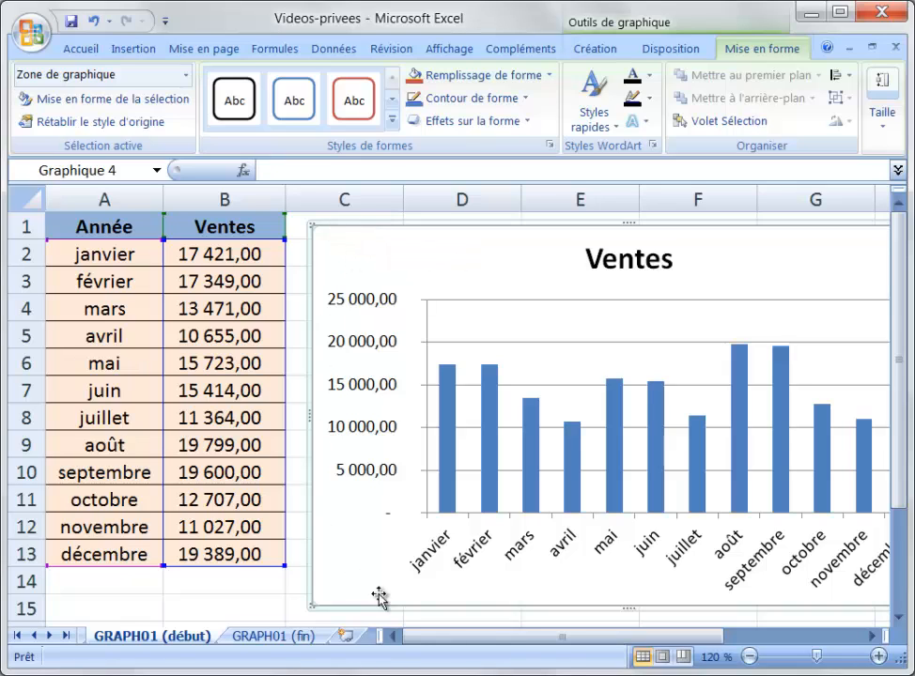
pyautogui.click(124, 336)
pyautogui.moveTo(33, 288); pyautogui.dragTo(21, 316)
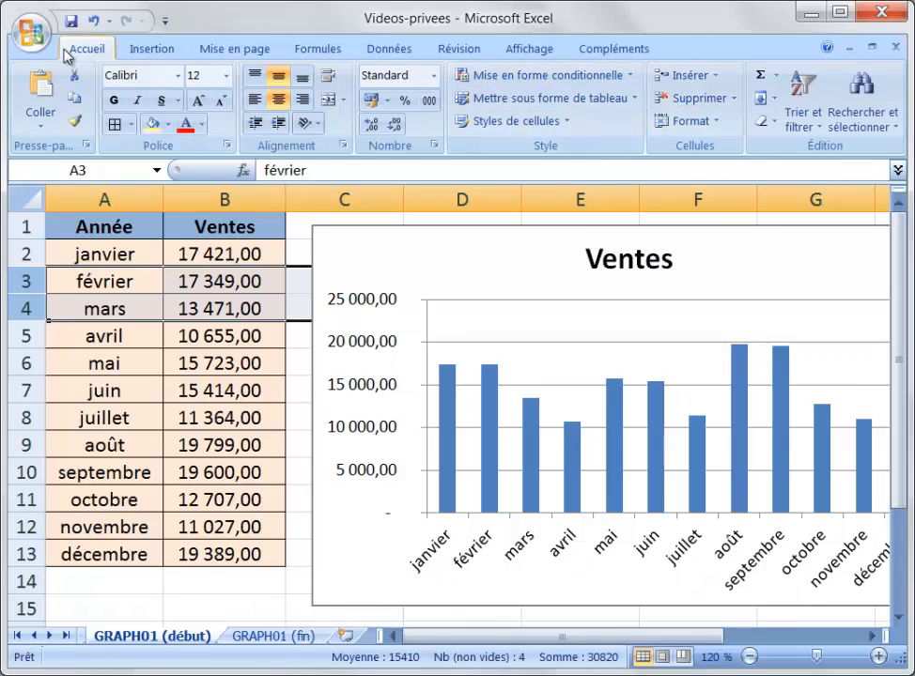
pyautogui.click(712, 122)
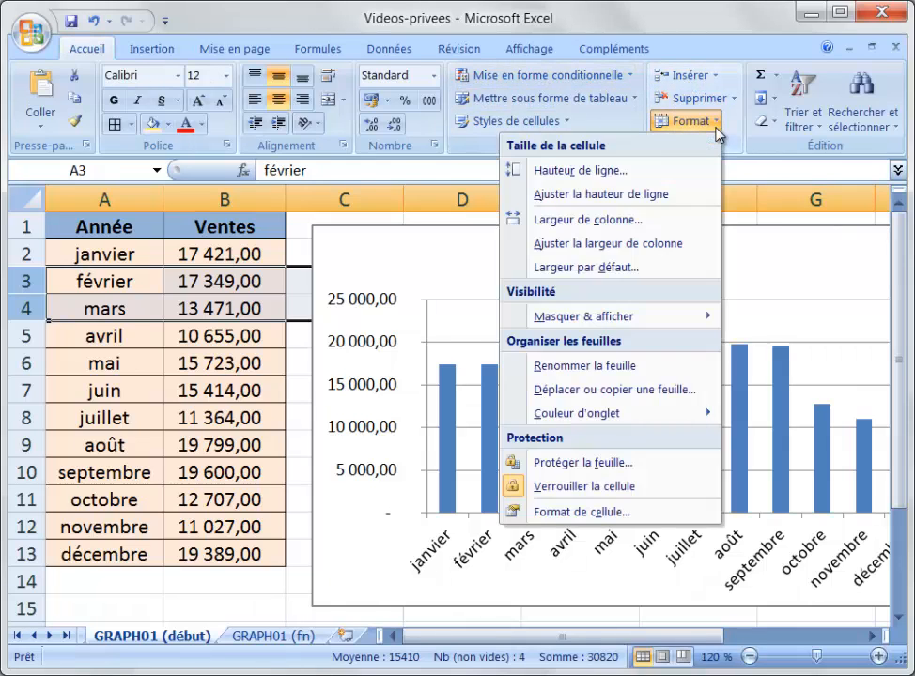
pyautogui.moveTo(578, 316)
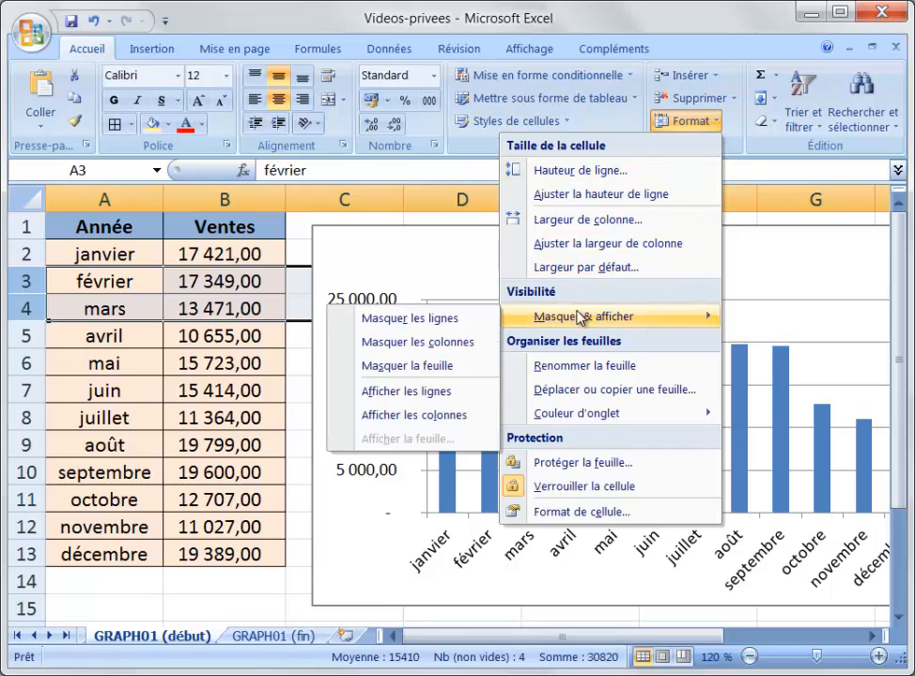
pyautogui.click(462, 325)
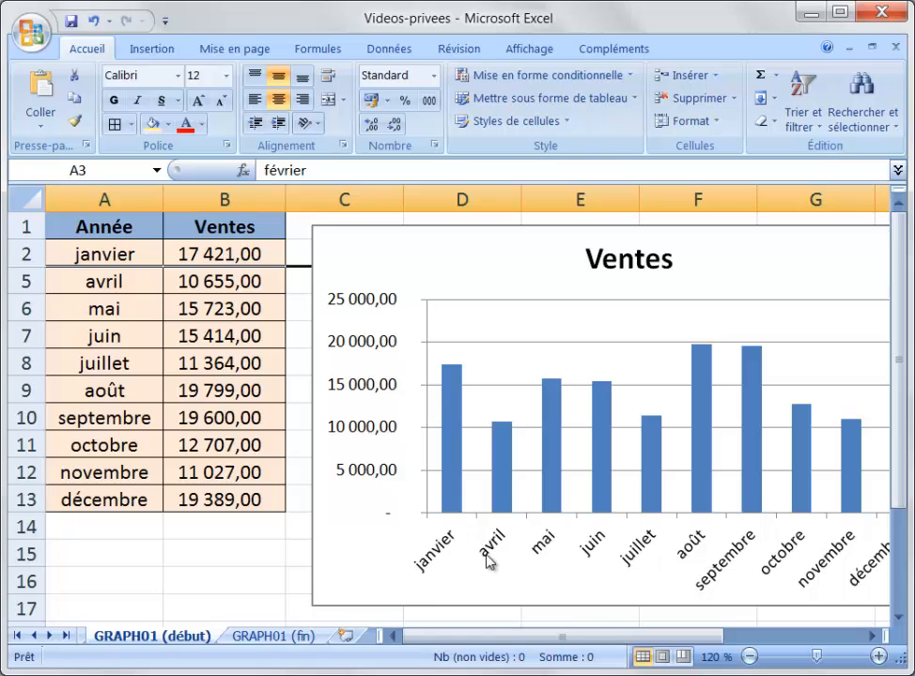
# Move the chart from column C so that it covers most of the Ventes column.
pyautogui.click(393, 232)
pyautogui.moveTo(387, 228); pyautogui.dragTo(274, 204)
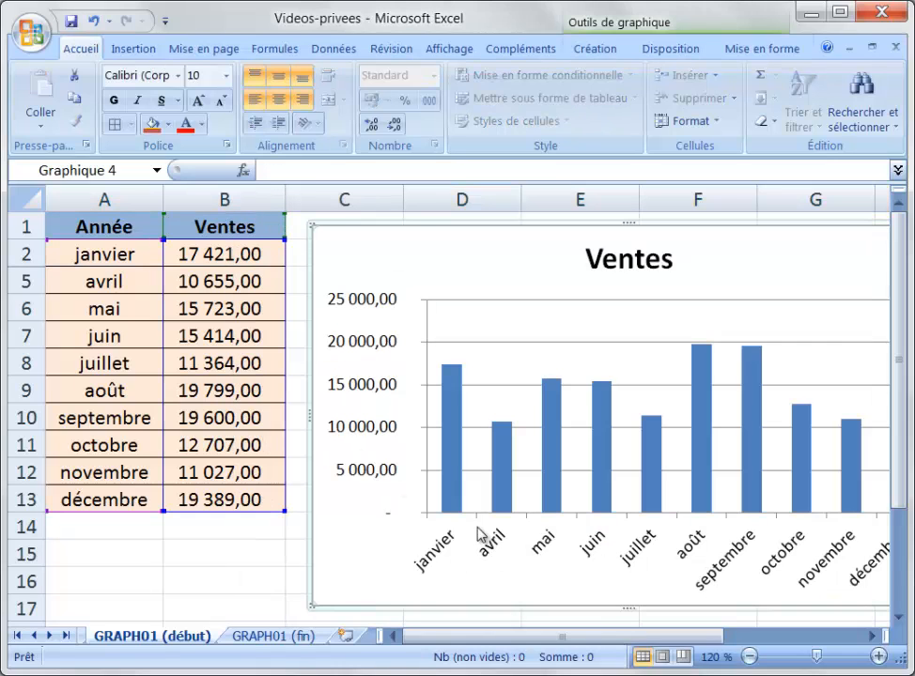
pyautogui.moveTo(402, 231); pyautogui.dragTo(321, 296)
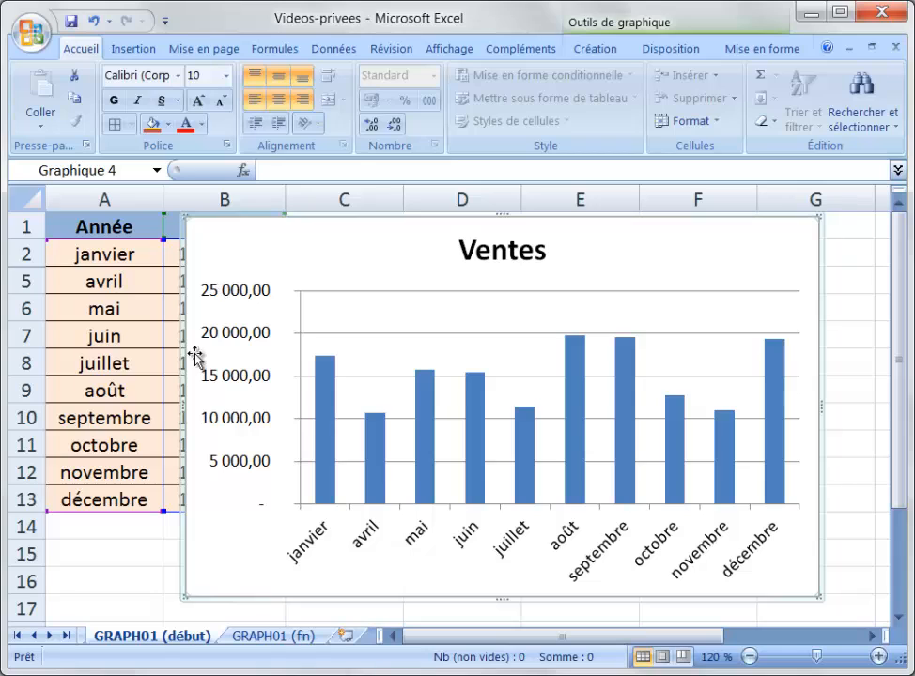
# Hide rows 9 and 10, août and septembre.
pyautogui.click(106, 555)
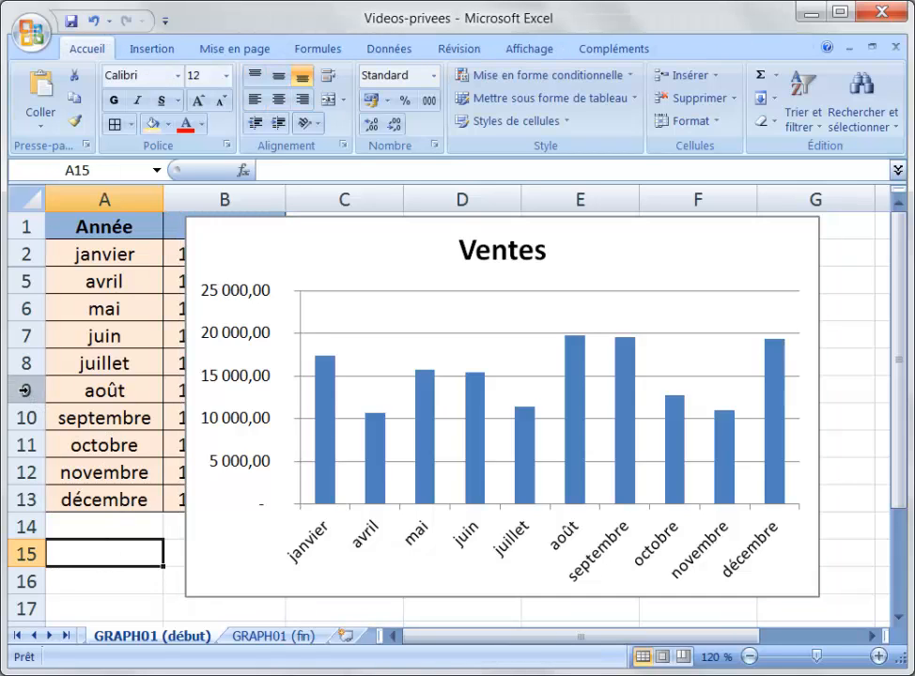
pyautogui.moveTo(27, 391); pyautogui.dragTo(22, 418)
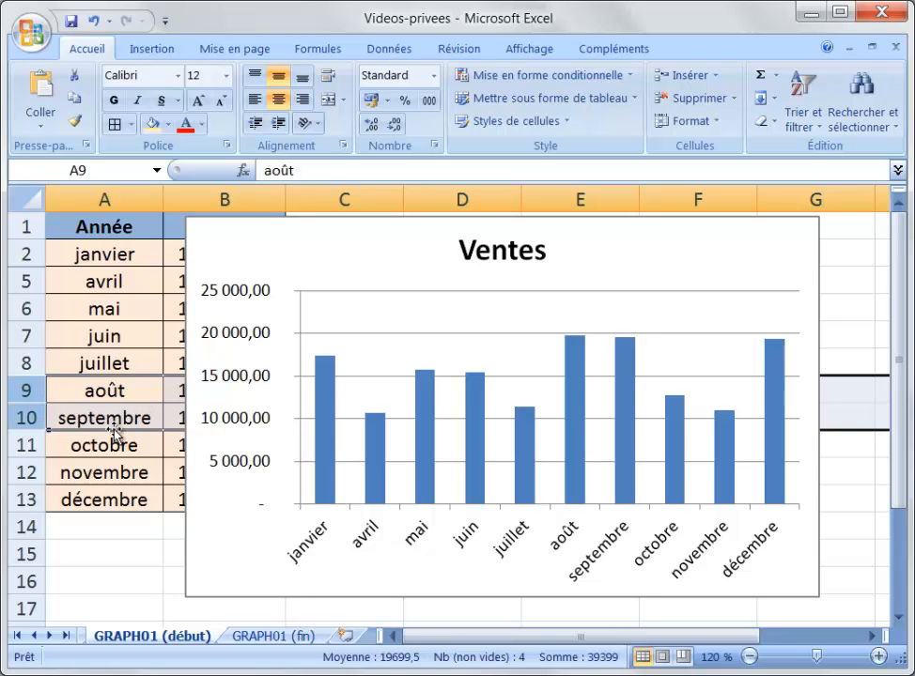
pyautogui.click(714, 122)
pyautogui.moveTo(653, 320)
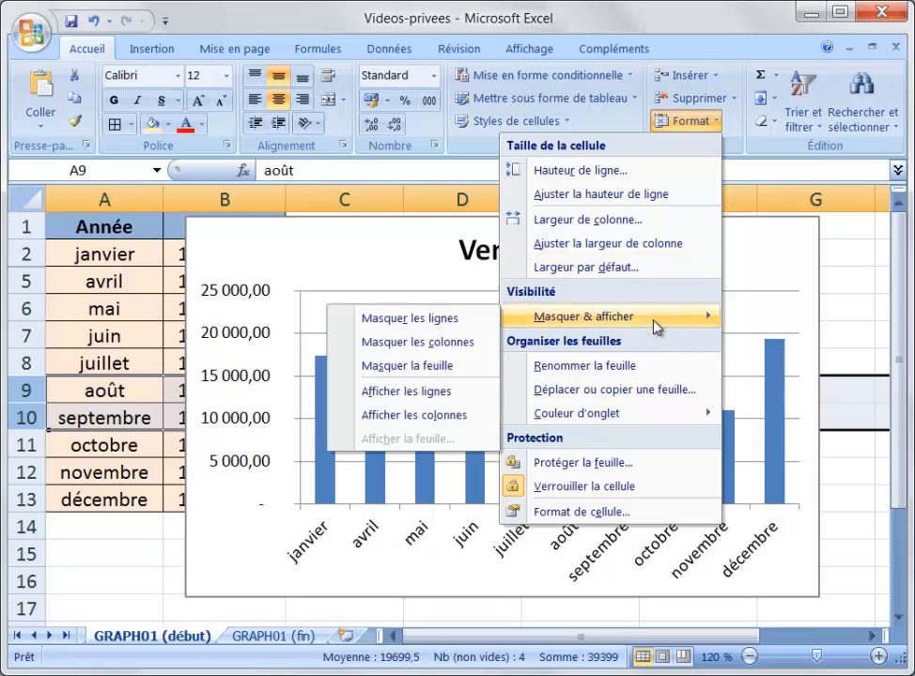
pyautogui.click(472, 318)
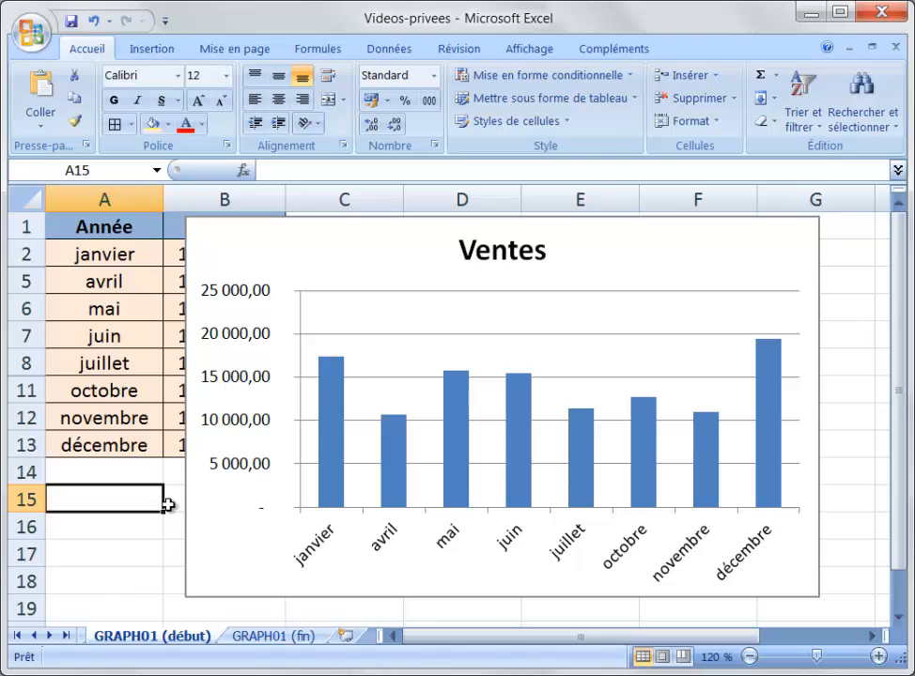
# Undo both row hidings and the chart's move over the Ventes column, back to the full twelve-month table.
pyautogui.hotkey('ctrl', 'z')
pyautogui.hotkey('ctrl', 'z')
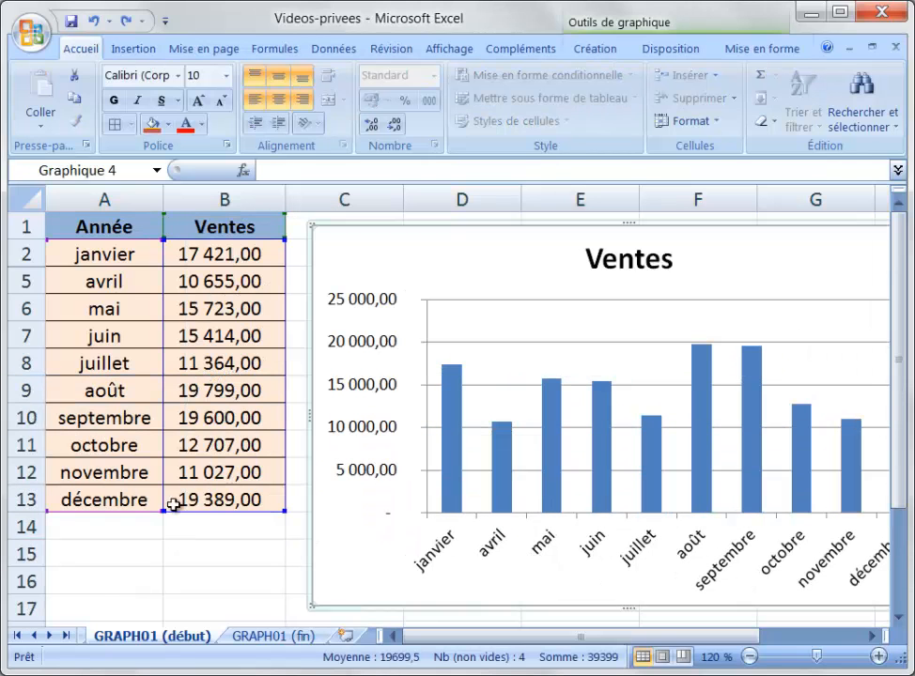
pyautogui.hotkey('ctrl', 'z')
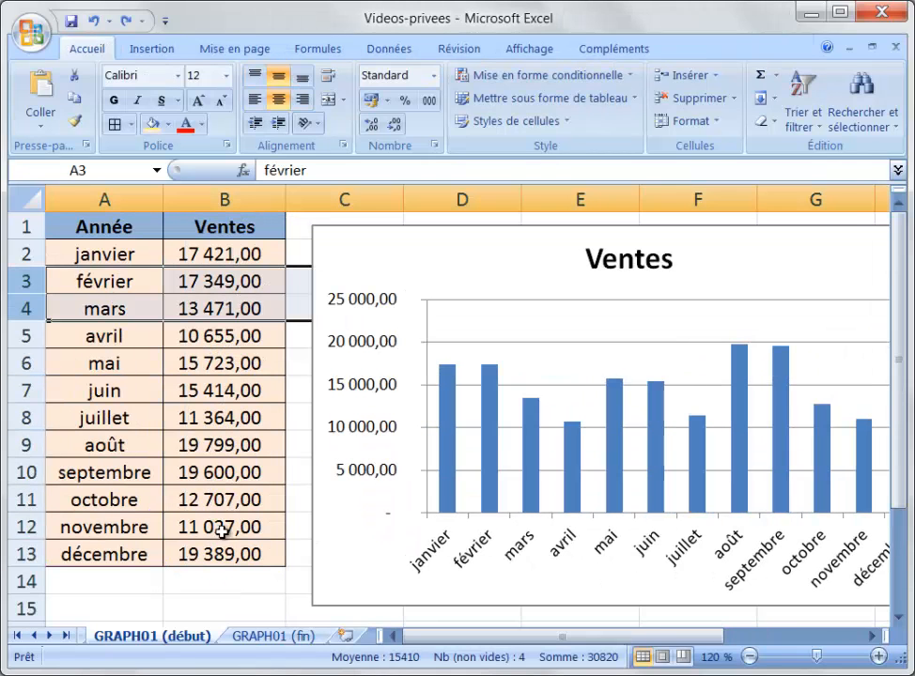
pyautogui.click(259, 599)
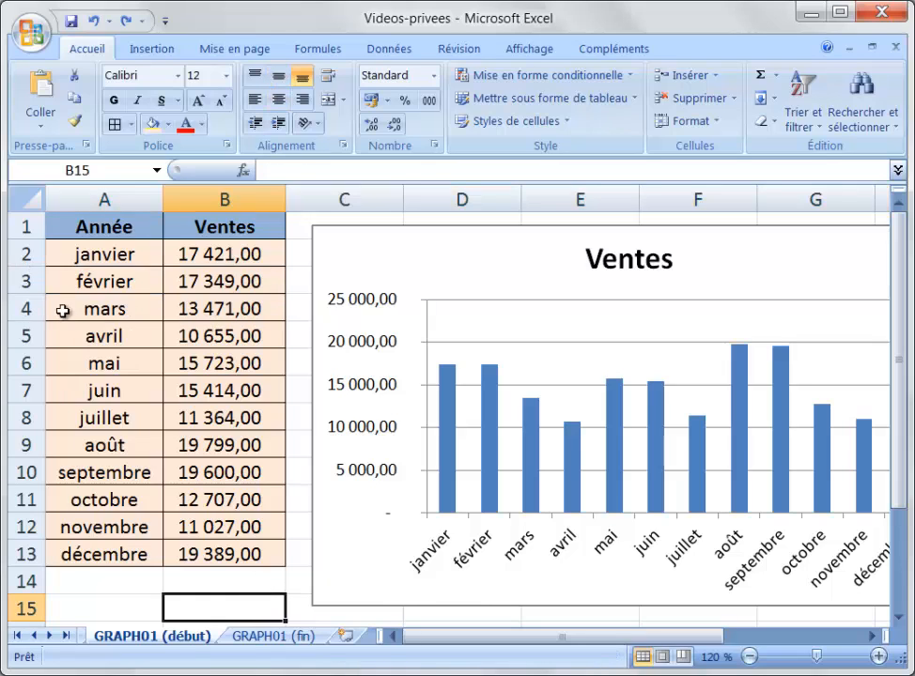
# Hide rows 3, 4, 9 and 10 together: février, mars, août and septembre.
pyautogui.moveTo(25, 282); pyautogui.dragTo(22, 318)
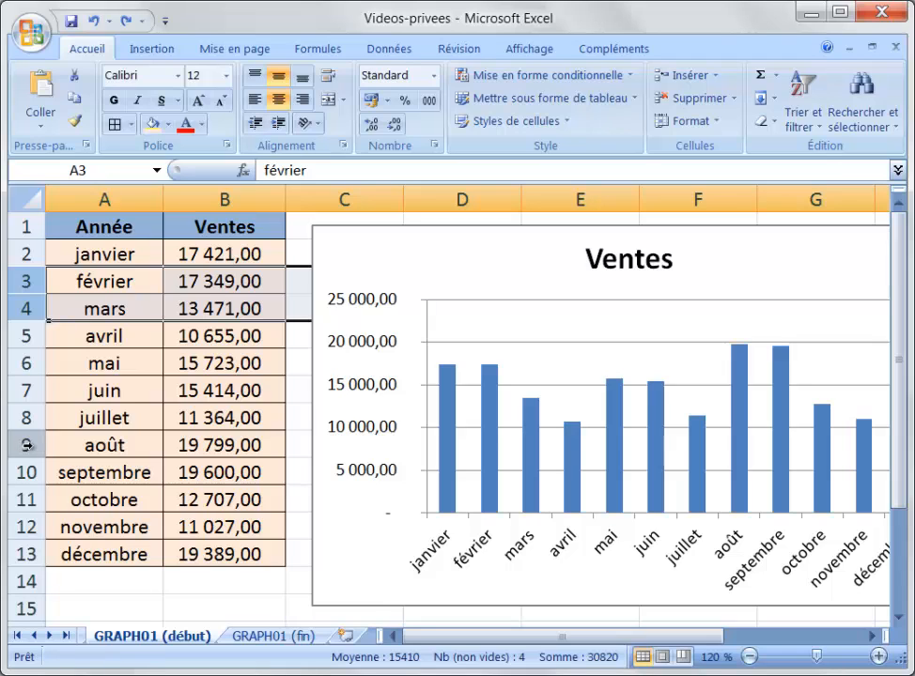
pyautogui.keyDown('ctrl'); pyautogui.moveTo(26, 445); pyautogui.dragTo(26, 472); pyautogui.keyUp('ctrl')
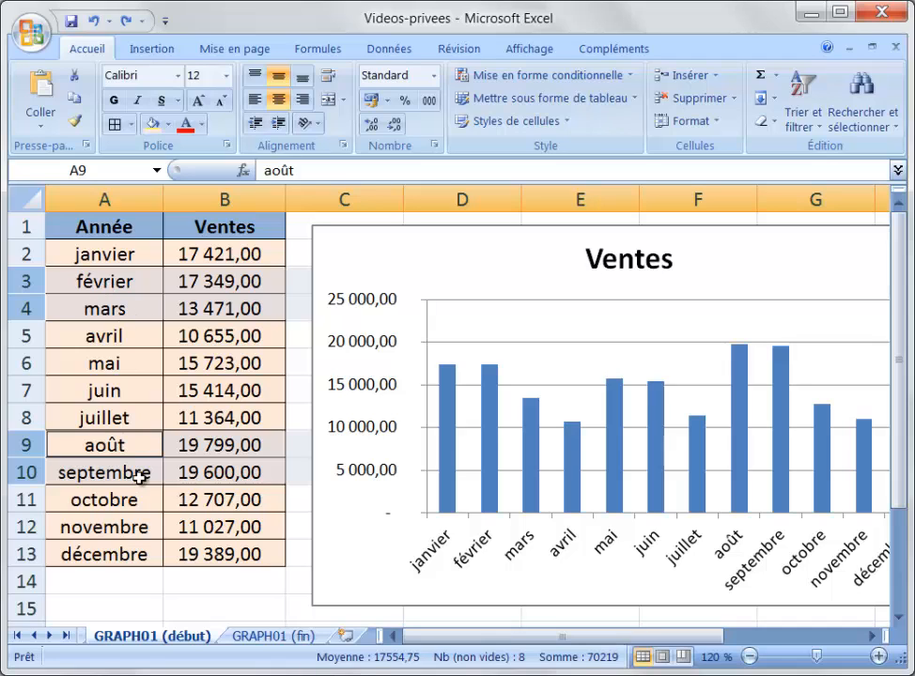
pyautogui.click(716, 132)
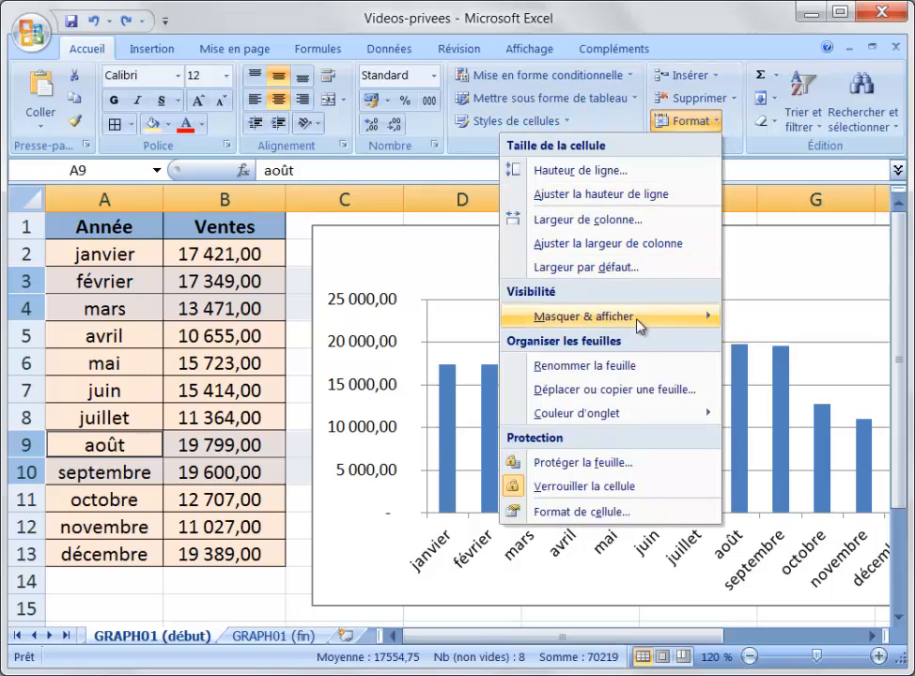
pyautogui.moveTo(641, 322)
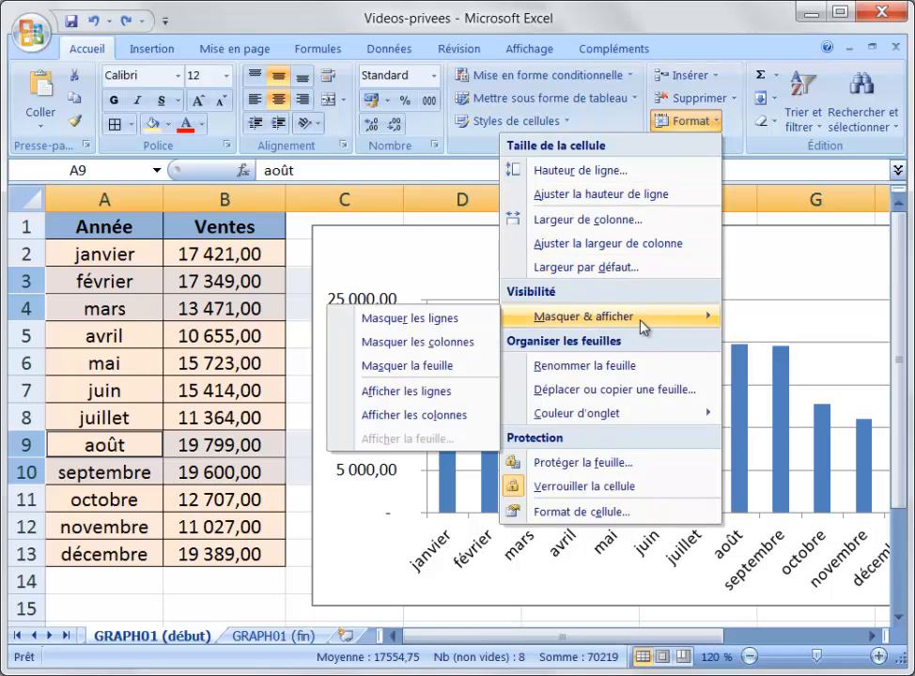
pyautogui.click(447, 324)
# Move the chart over the Ventes column and part of the Année column, and deselect it.
pyautogui.click(330, 236)
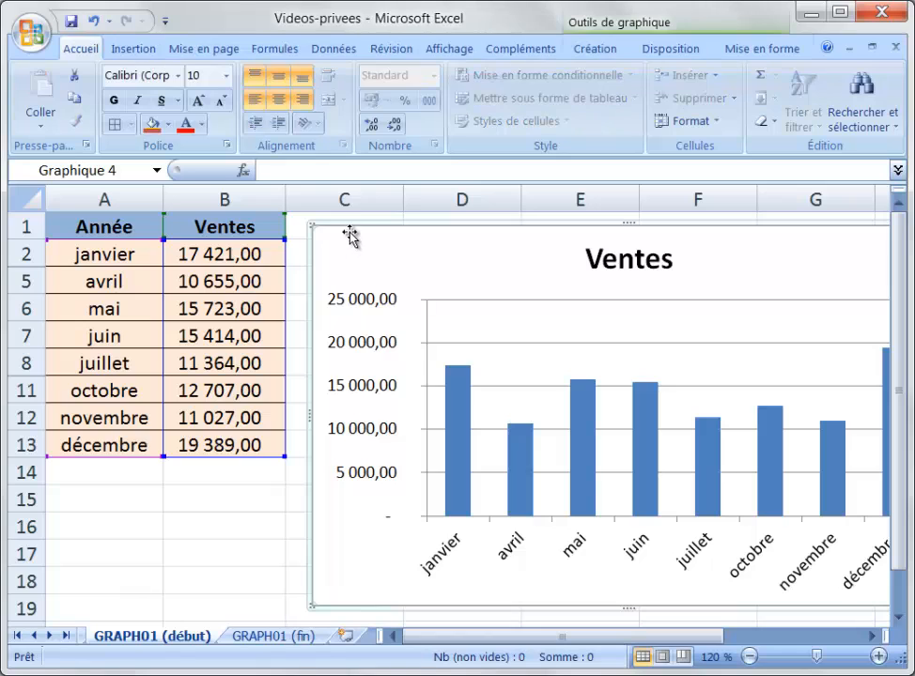
pyautogui.moveTo(349, 234); pyautogui.dragTo(156, 235)
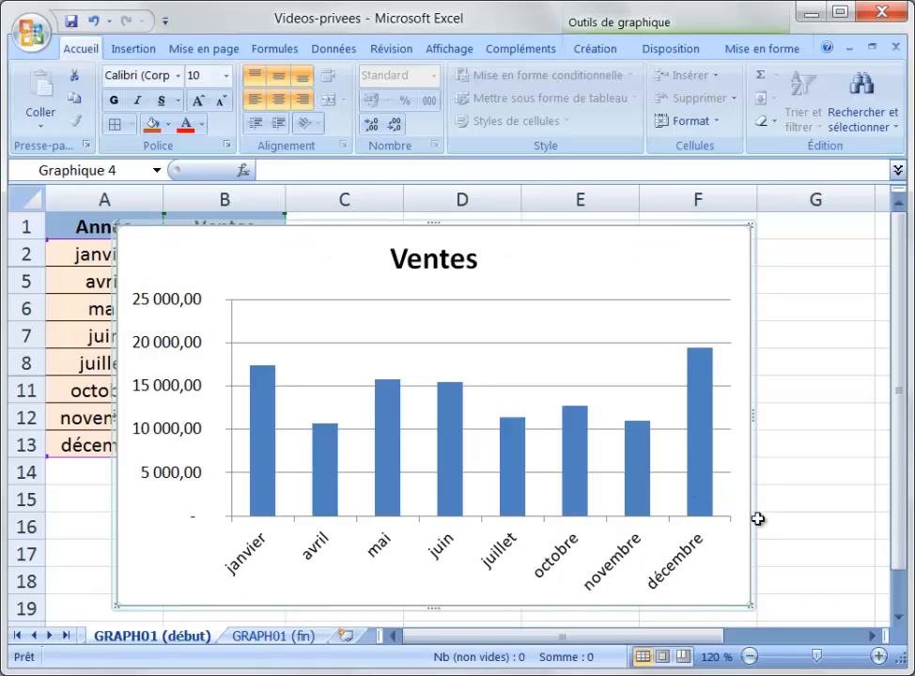
pyautogui.click(821, 392)
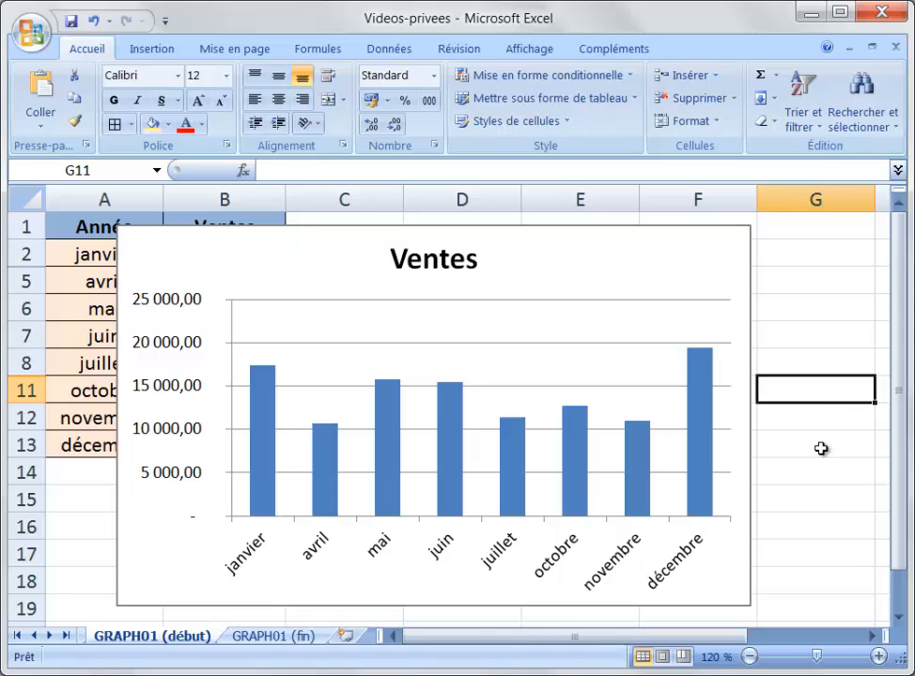